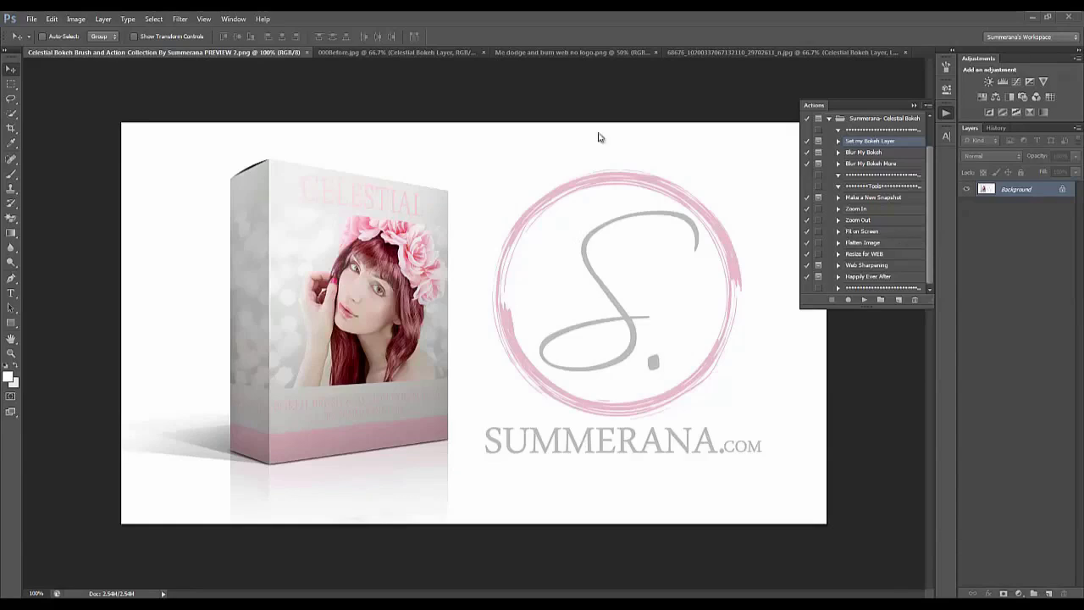
{"action": "left_click", "coordinate": [233, 19]}
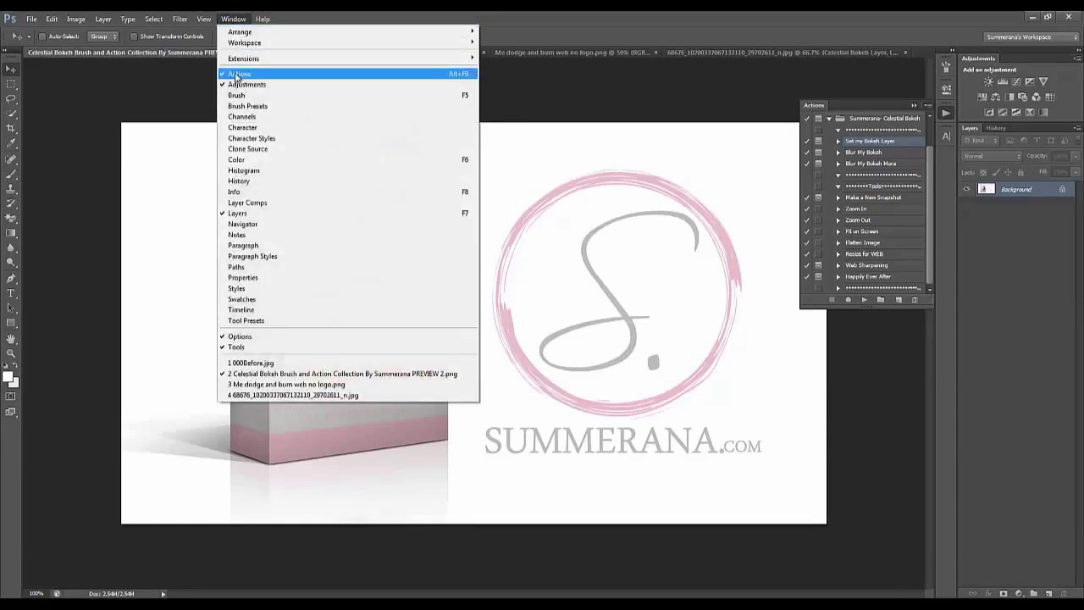
{"action": "left_click", "coordinate": [234, 18]}
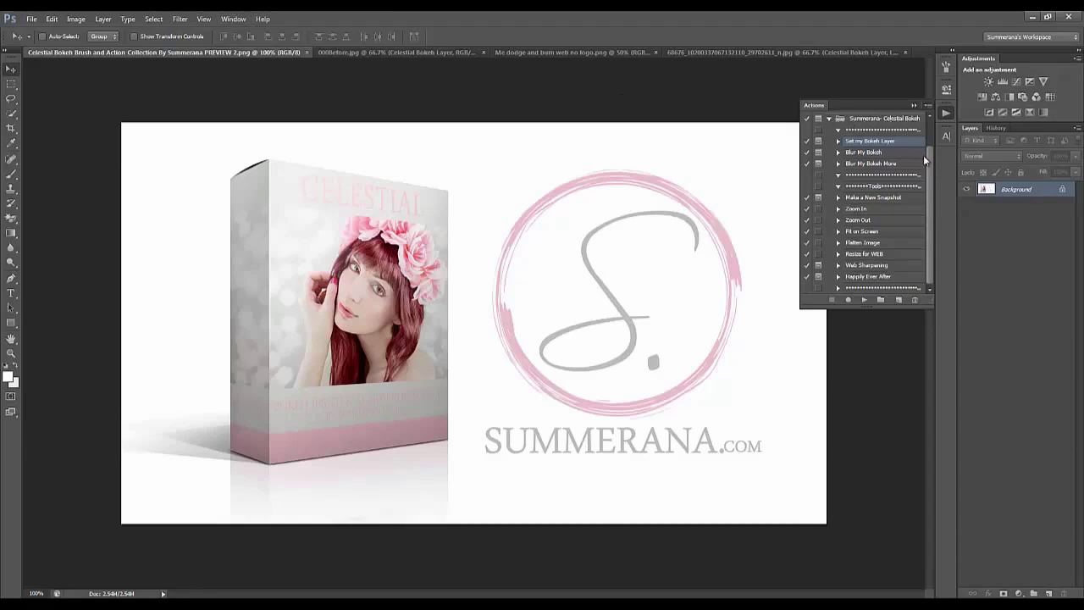
{"action": "mouse_move", "coordinate": [929, 171]}
{"action": "left_mouse_down"}
{"action": "mouse_move", "coordinate": [932, 146]}
{"action": "mouse_move", "coordinate": [933, 170]}
{"action": "left_mouse_up"}
Step: Choose the Orion: Celestial Bokeh brush preset for the Brush tool and switch to the "Me dodge and burn web no logo.png" document
{"action": "left_click", "coordinate": [11, 173]}
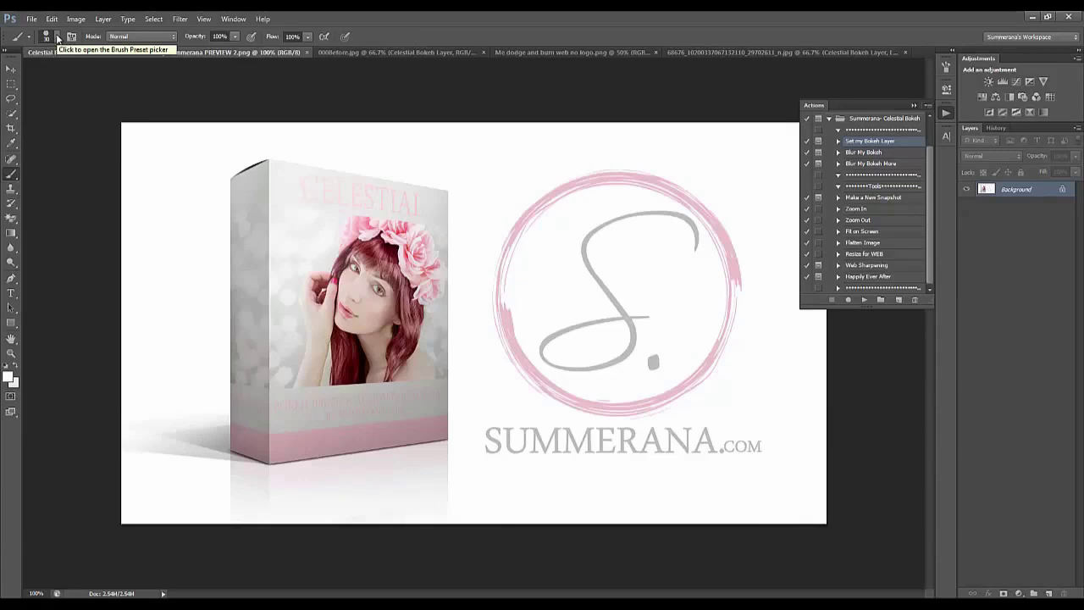
{"action": "left_click", "coordinate": [57, 38]}
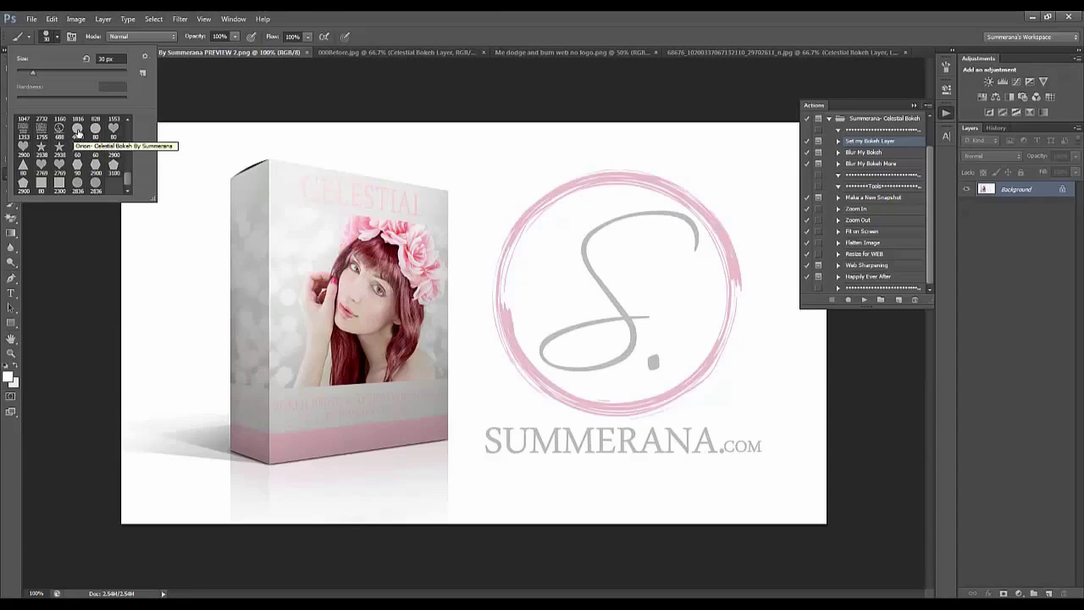
{"action": "left_click", "coordinate": [77, 131]}
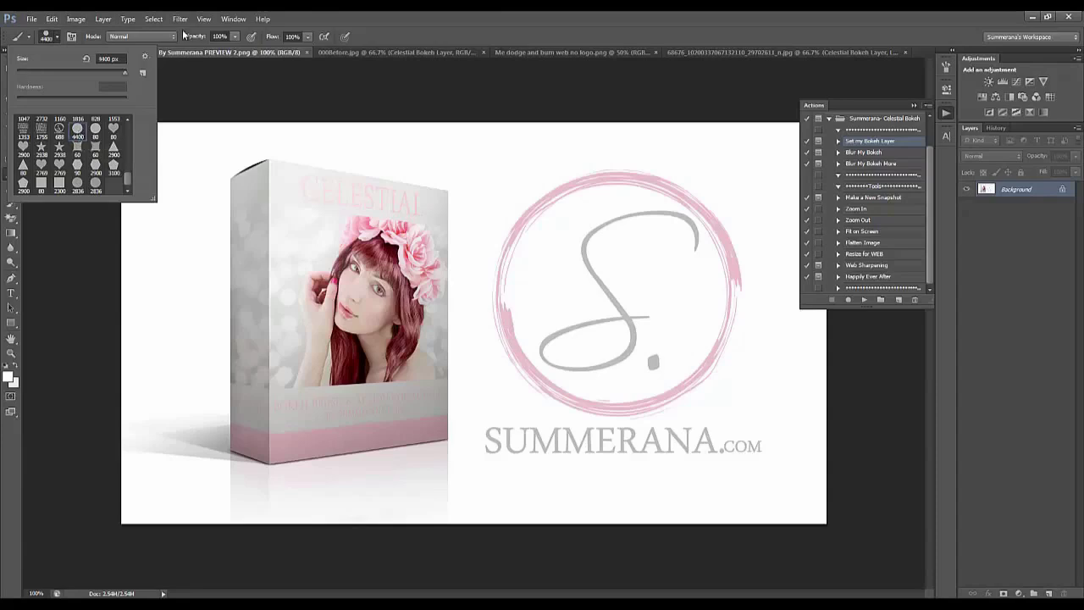
{"action": "left_click", "coordinate": [378, 50]}
{"action": "left_click", "coordinate": [511, 52]}
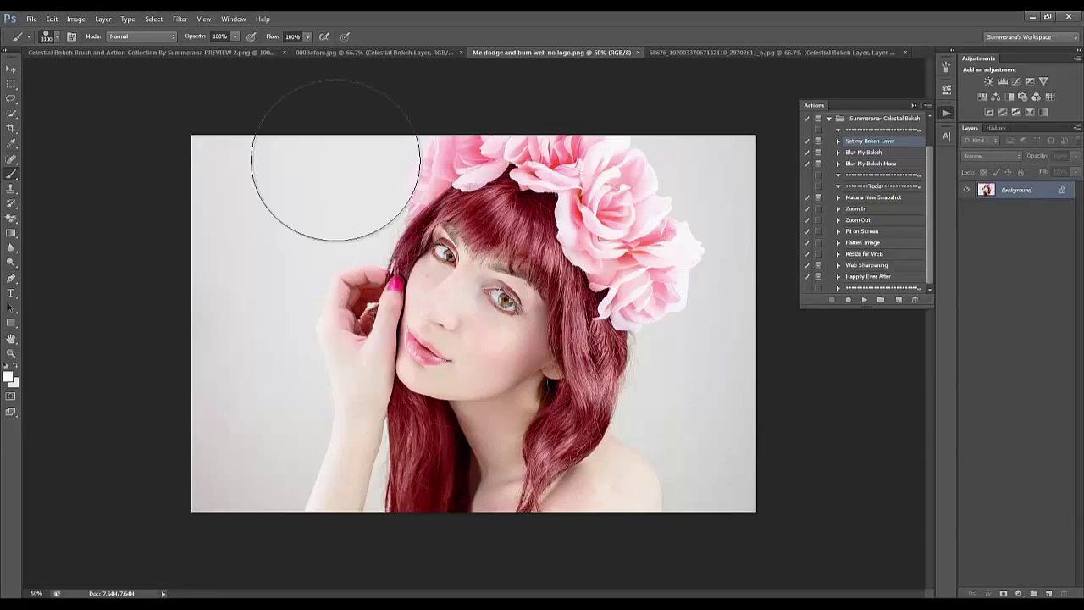
Step: Reduce the bokeh brush size to about 70 px
{"action": "key", "text": "bracketleft"}
{"action": "key", "text": "bracketleft"}
{"action": "key", "text": "bracketleft"}
{"action": "key", "text": "bracketleft"}
{"action": "key", "text": "bracketleft"}
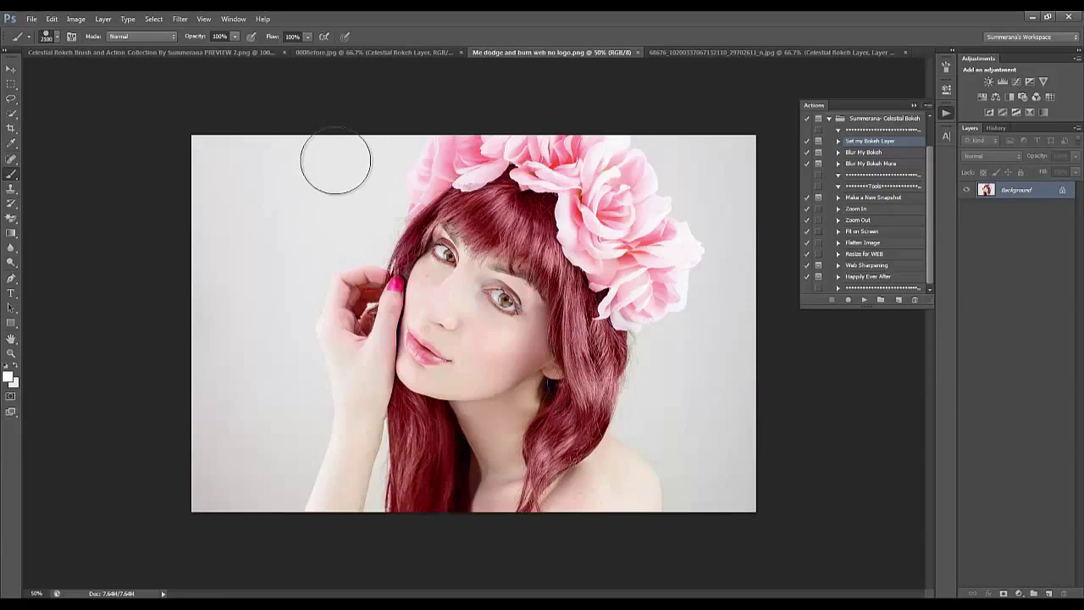
{"action": "key", "text": "bracketleft"}
{"action": "key", "text": "bracketleft"}
{"action": "key", "text": "bracketleft"}
{"action": "key", "text": "bracketleft"}
{"action": "key", "text": "bracketleft"}
{"action": "key", "text": "bracketleft"}
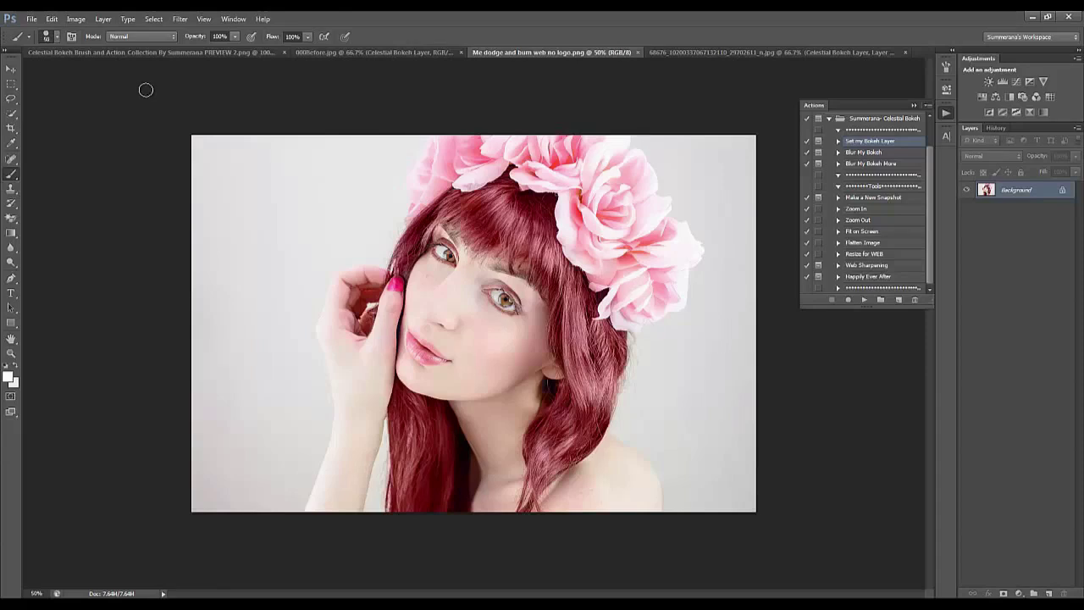
{"action": "left_click", "coordinate": [56, 36]}
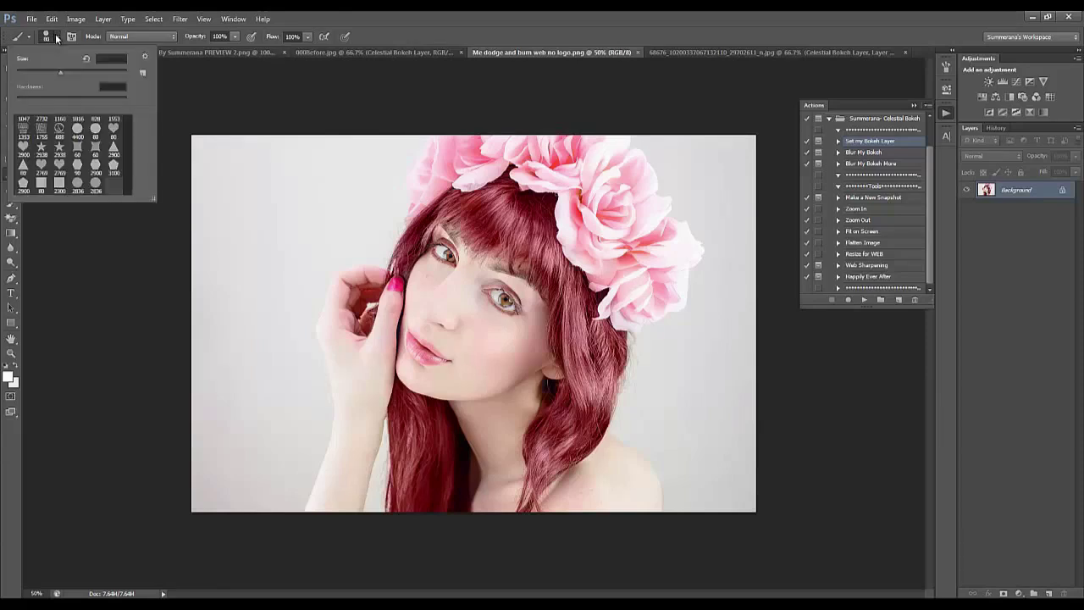
{"action": "left_click_drag", "start_coordinate": [61, 70], "coordinate": [50, 72]}
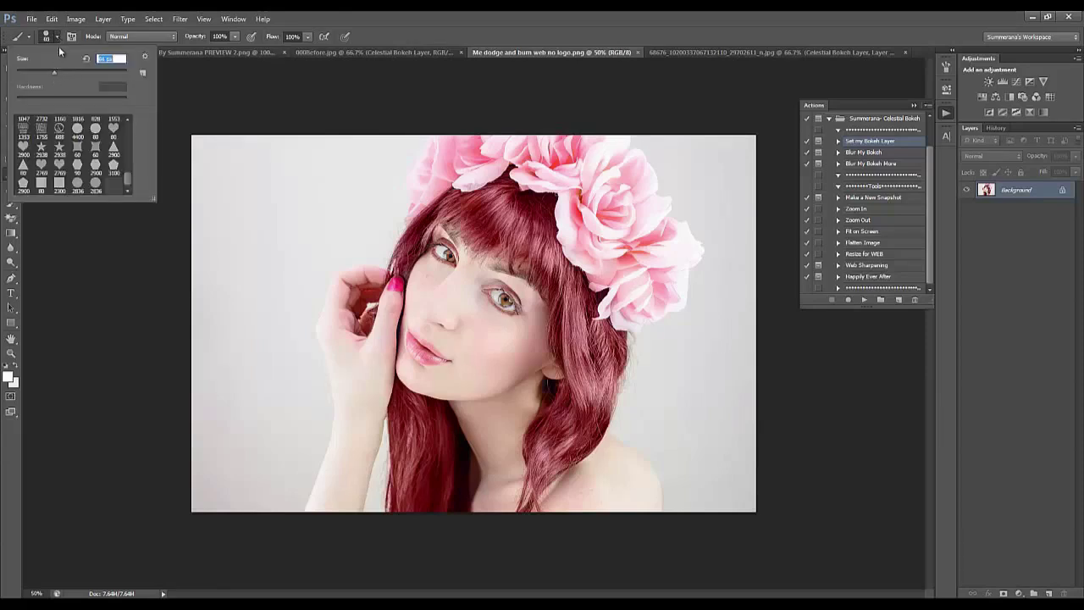
{"action": "left_click", "coordinate": [58, 37]}
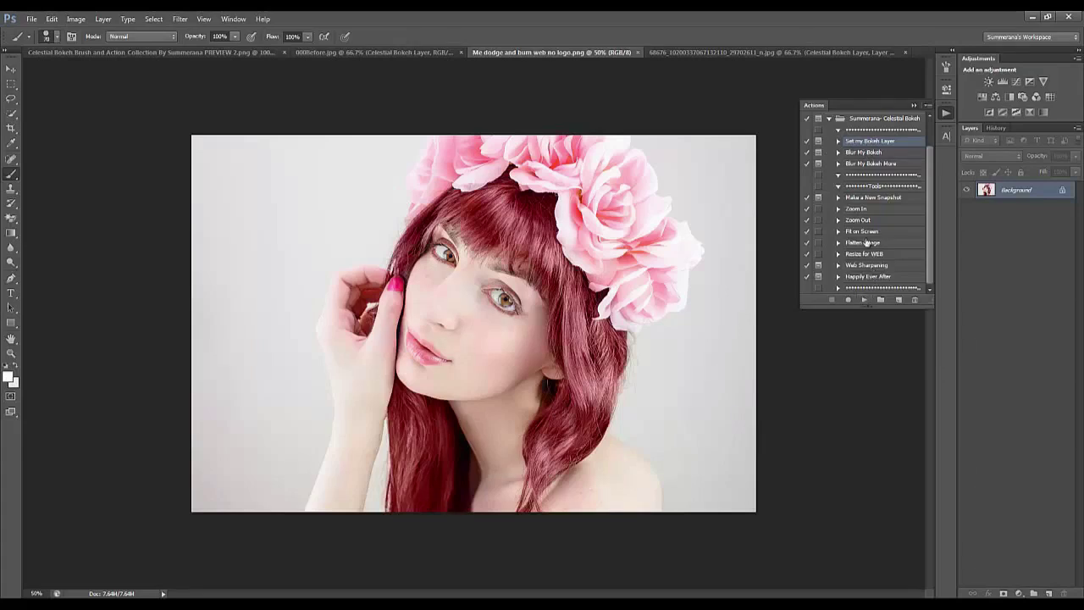
Step: Run the Set my Bokeh Layer action on the portrait and continue past its message
{"action": "left_click", "coordinate": [865, 299]}
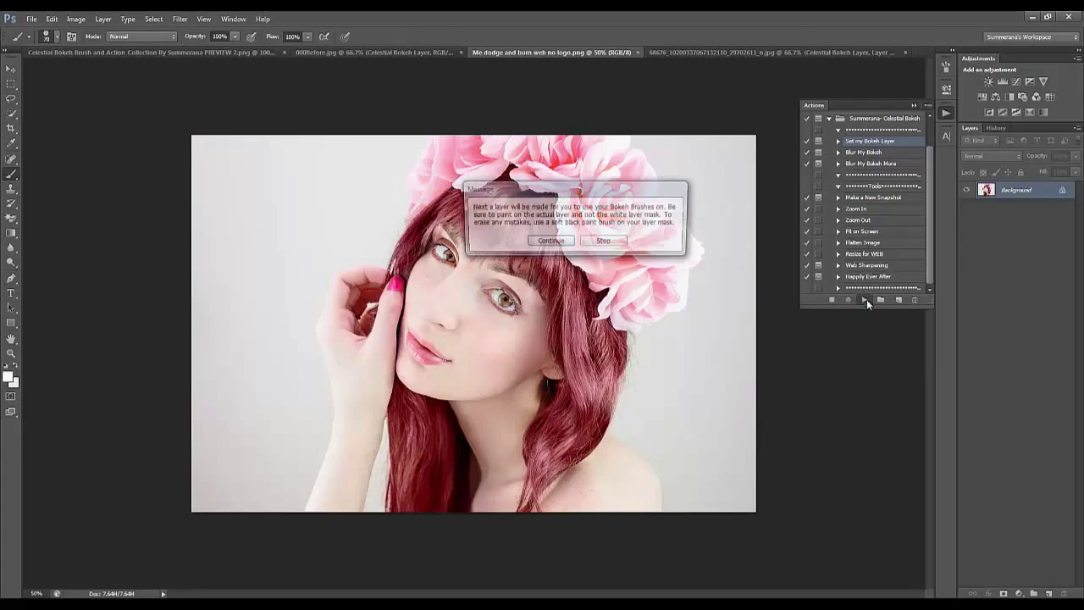
{"action": "left_click", "coordinate": [549, 242]}
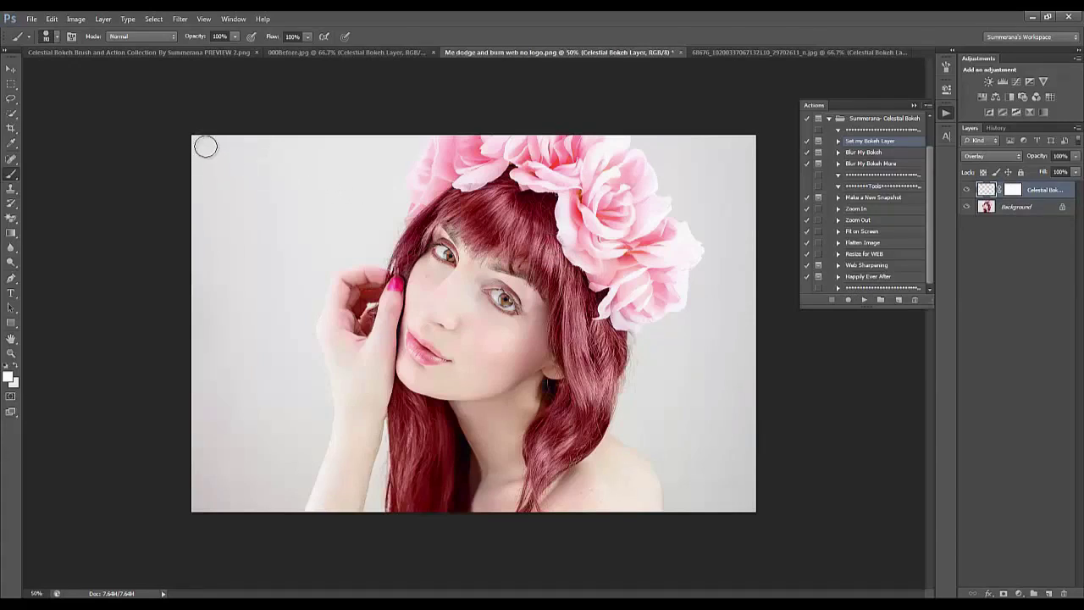
Step: Try painting white bokeh across the background on both sides of the woman and undo the strokes
{"action": "mouse_move", "coordinate": [205, 146]}
{"action": "left_mouse_down"}
{"action": "mouse_move", "coordinate": [329, 150]}
{"action": "mouse_move", "coordinate": [375, 165]}
{"action": "mouse_move", "coordinate": [375, 200]}
{"action": "mouse_move", "coordinate": [344, 223]}
{"action": "mouse_move", "coordinate": [225, 212]}
{"action": "mouse_move", "coordinate": [206, 234]}
{"action": "mouse_move", "coordinate": [211, 269]}
{"action": "mouse_move", "coordinate": [284, 312]}
{"action": "mouse_move", "coordinate": [275, 341]}
{"action": "mouse_move", "coordinate": [208, 349]}
{"action": "mouse_move", "coordinate": [204, 376]}
{"action": "mouse_move", "coordinate": [302, 402]}
{"action": "mouse_move", "coordinate": [311, 422]}
{"action": "mouse_move", "coordinate": [192, 465]}
{"action": "mouse_move", "coordinate": [204, 492]}
{"action": "mouse_move", "coordinate": [280, 507]}
{"action": "mouse_move", "coordinate": [319, 494]}
{"action": "left_mouse_up"}
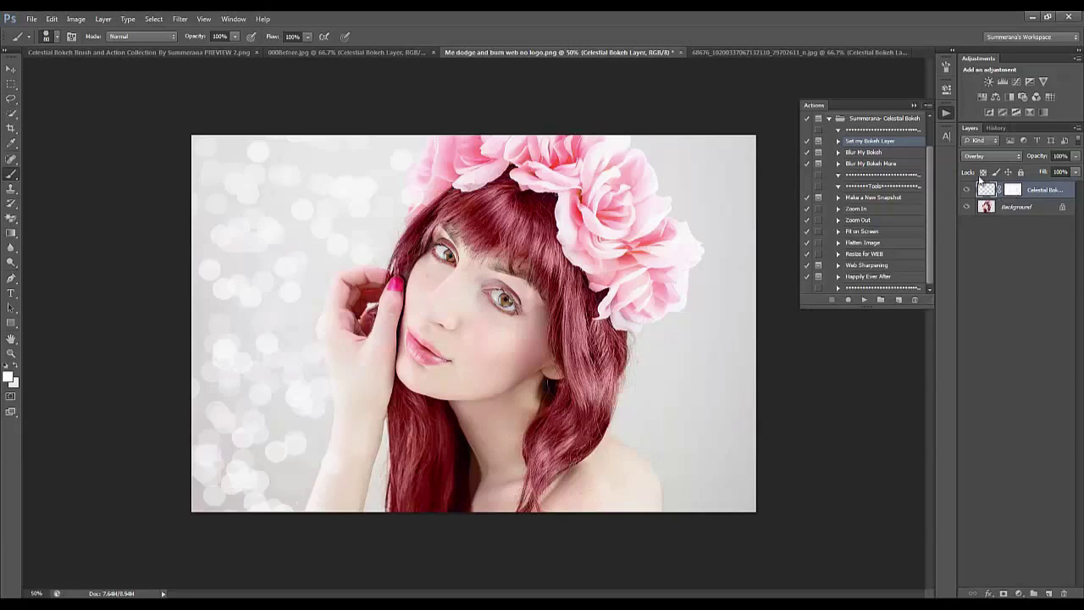
{"action": "mouse_move", "coordinate": [659, 156]}
{"action": "left_mouse_down"}
{"action": "mouse_move", "coordinate": [653, 138]}
{"action": "mouse_move", "coordinate": [748, 280]}
{"action": "mouse_move", "coordinate": [680, 368]}
{"action": "mouse_move", "coordinate": [737, 483]}
{"action": "left_mouse_up"}
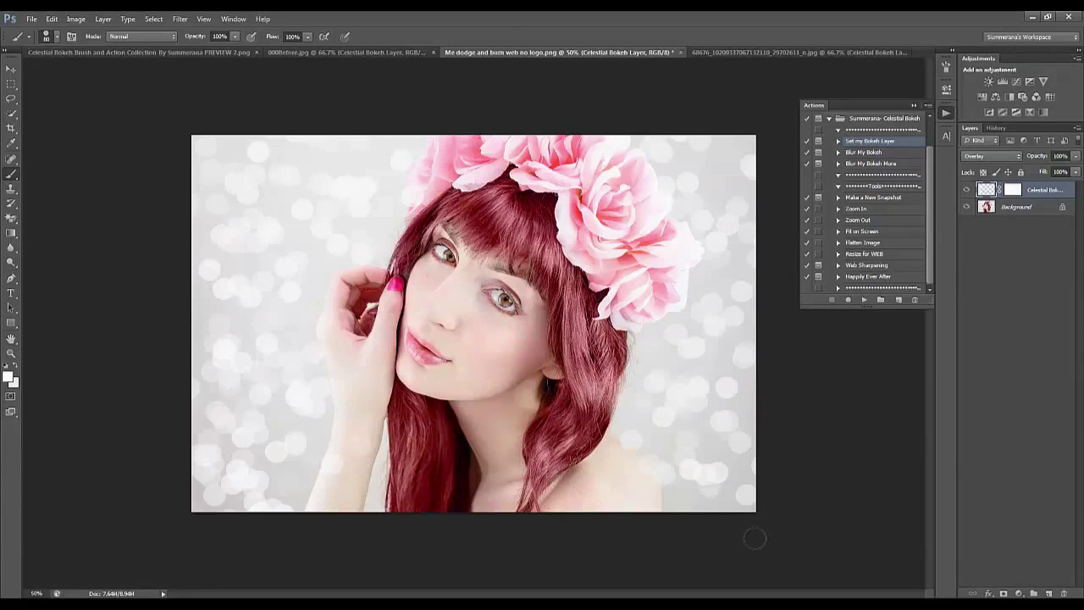
{"action": "left_click", "coordinate": [51, 18]}
{"action": "left_click", "coordinate": [56, 35]}
{"action": "left_click", "coordinate": [51, 19]}
{"action": "left_click", "coordinate": [74, 53]}
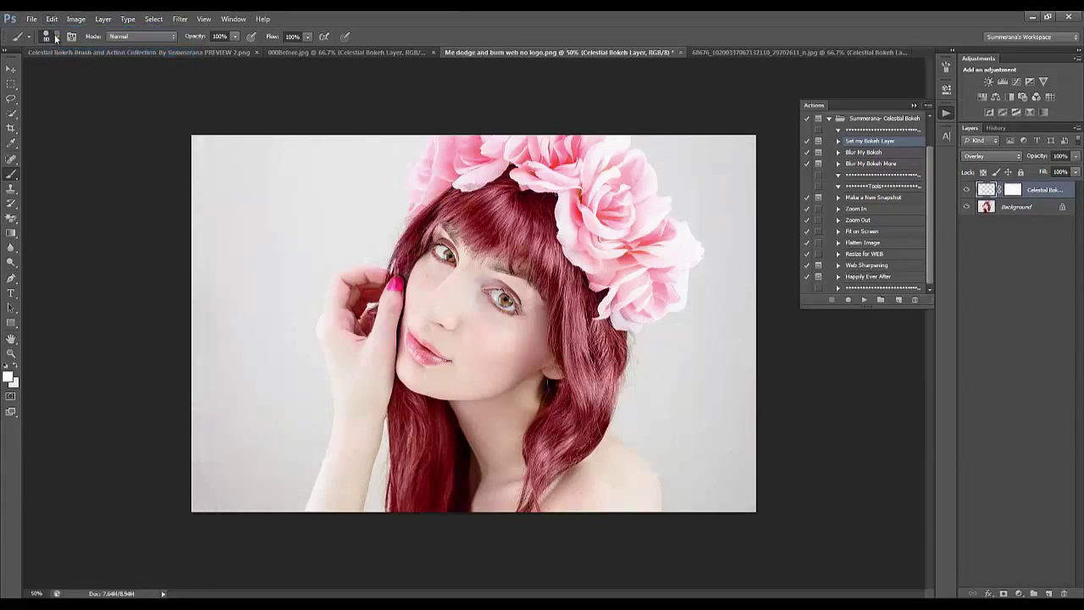
Step: Try a bokeh stroke with the brush at 90 px over the background beside the woman's raised hand and undo it
{"action": "left_click", "coordinate": [56, 37]}
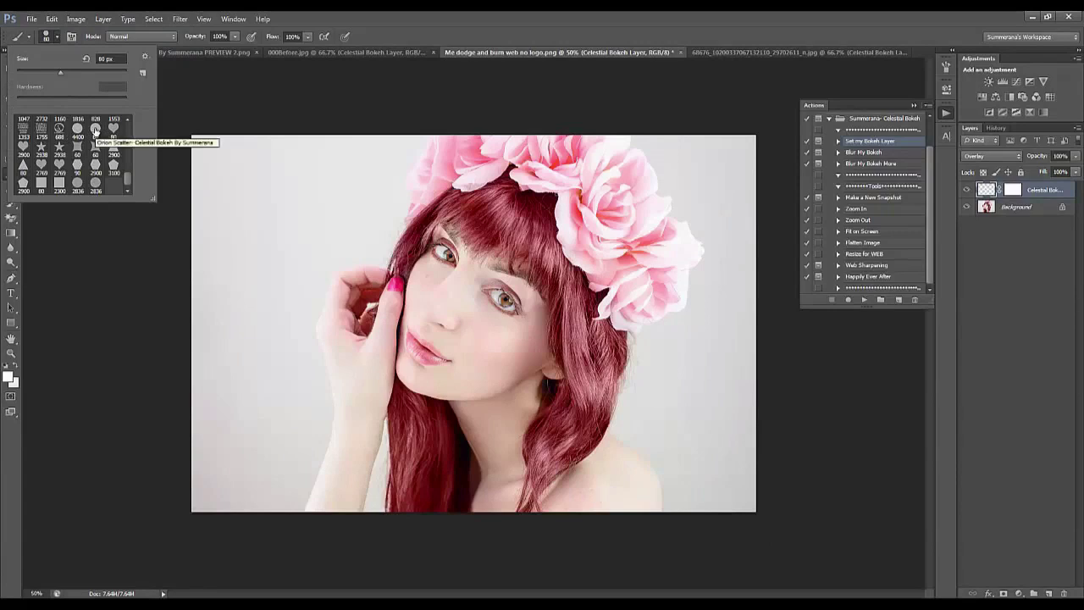
{"action": "left_click", "coordinate": [58, 38]}
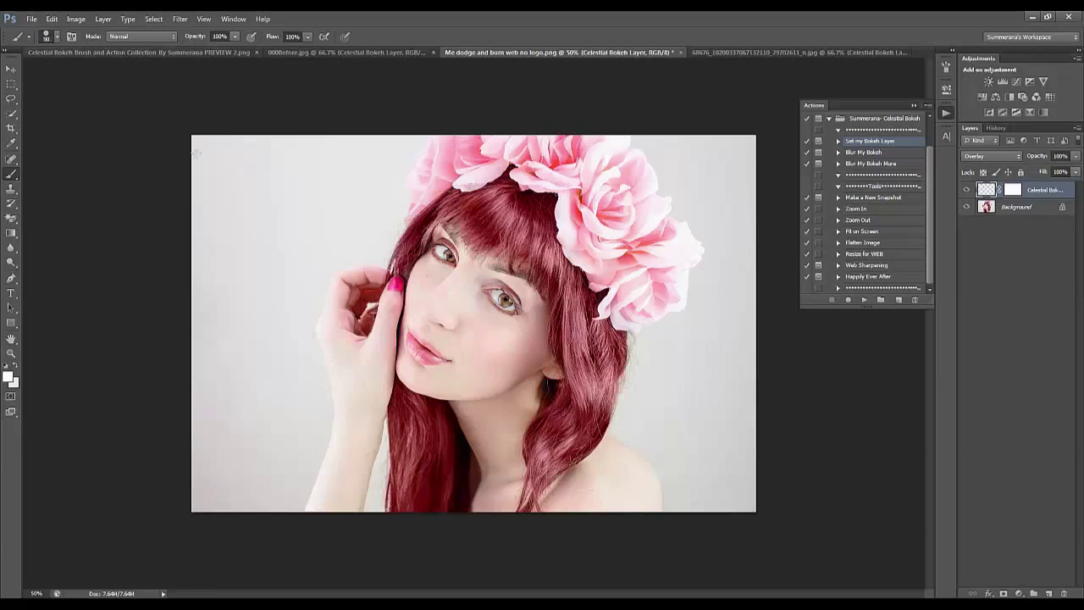
{"action": "mouse_move", "coordinate": [226, 166]}
{"action": "left_mouse_down"}
{"action": "mouse_move", "coordinate": [265, 241]}
{"action": "mouse_move", "coordinate": [231, 331]}
{"action": "mouse_move", "coordinate": [231, 526]}
{"action": "mouse_move", "coordinate": [284, 480]}
{"action": "mouse_move", "coordinate": [277, 315]}
{"action": "mouse_move", "coordinate": [289, 275]}
{"action": "mouse_move", "coordinate": [387, 188]}
{"action": "mouse_move", "coordinate": [388, 162]}
{"action": "mouse_move", "coordinate": [240, 145]}
{"action": "mouse_move", "coordinate": [181, 252]}
{"action": "mouse_move", "coordinate": [218, 274]}
{"action": "left_mouse_up"}
{"action": "left_click", "coordinate": [51, 18]}
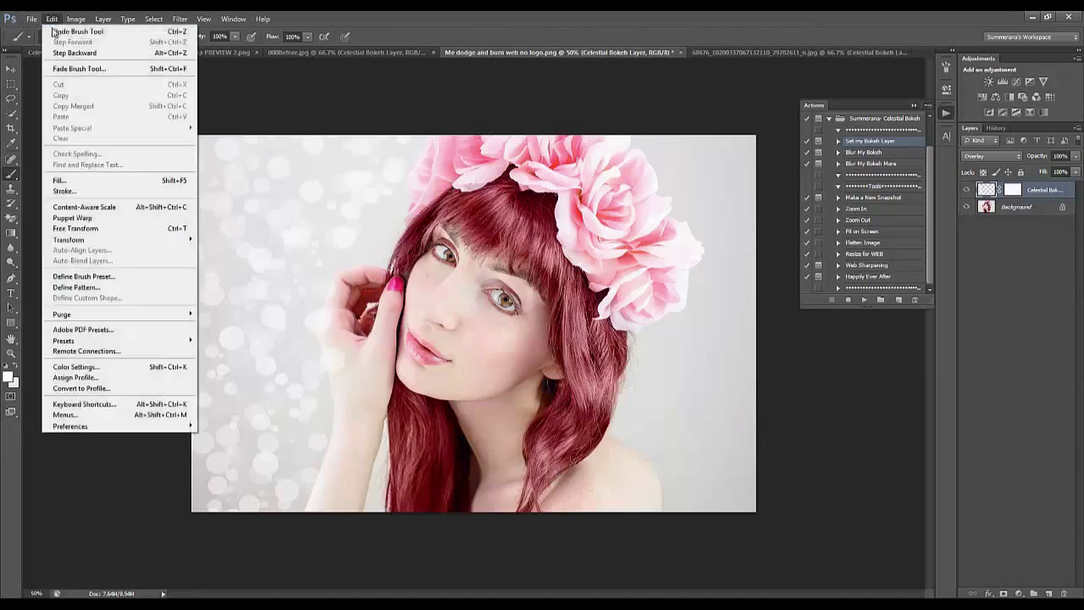
{"action": "left_click", "coordinate": [53, 37]}
Step: Choose the Orion bokeh brush preset again and reduce its size to 90 px, keeping 100% opacity
{"action": "left_click", "coordinate": [54, 36]}
{"action": "left_click", "coordinate": [79, 144]}
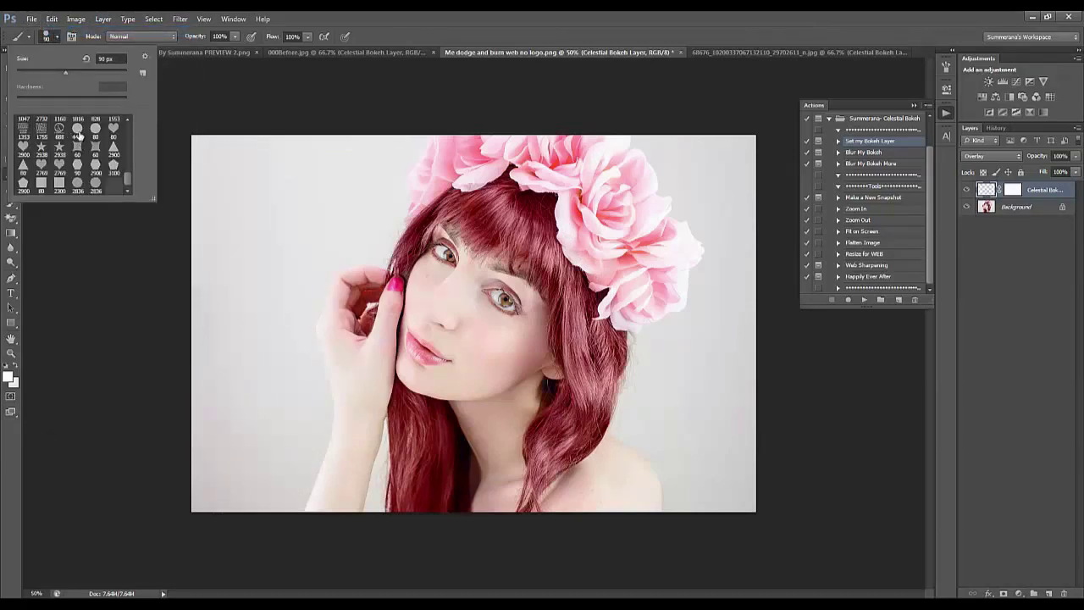
{"action": "key", "text": "Return"}
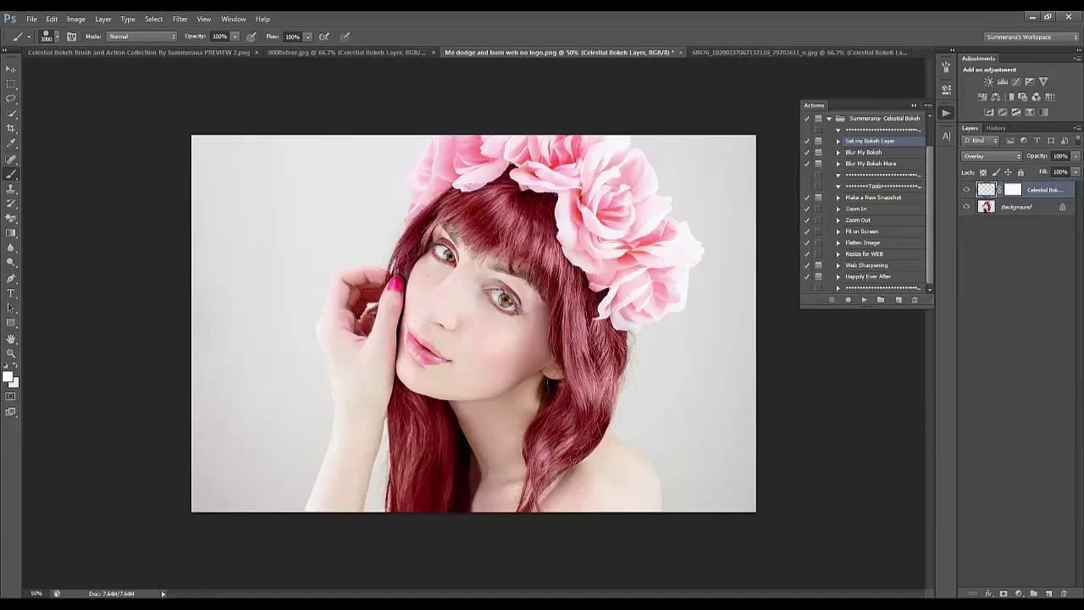
{"action": "key", "text": "bracketleft"}
{"action": "key", "text": "bracketleft"}
{"action": "key", "text": "bracketleft"}
{"action": "key", "text": "bracketleft"}
{"action": "key", "text": "bracketleft"}
{"action": "key", "text": "bracketleft"}
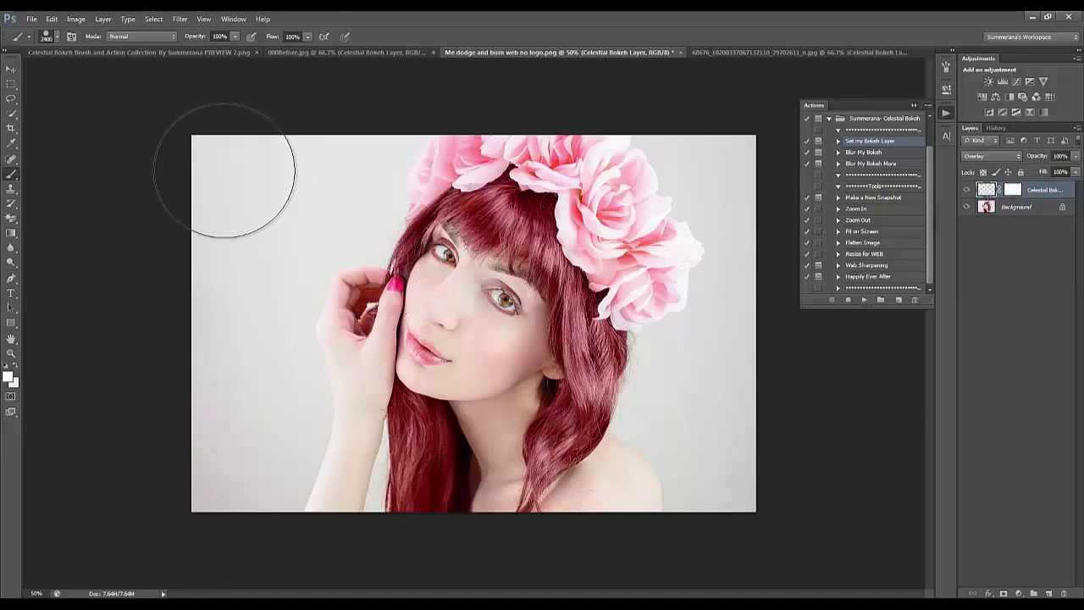
{"action": "key", "text": "bracketleft"}
{"action": "key", "text": "bracketleft"}
{"action": "key", "text": "bracketleft"}
{"action": "key", "text": "bracketleft"}
{"action": "key", "text": "bracketleft"}
{"action": "key", "text": "bracketleft"}
{"action": "key", "text": "bracketleft"}
{"action": "key", "text": "bracketleft"}
{"action": "key", "text": "bracketleft"}
{"action": "key", "text": "bracketleft"}
{"action": "key", "text": "bracketleft"}
{"action": "key", "text": "bracketleft"}
{"action": "key", "text": "bracketleft"}
{"action": "key", "text": "bracketleft"}
{"action": "key", "text": "bracketleft"}
{"action": "key", "text": "bracketleft"}
{"action": "key", "text": "bracketleft"}
{"action": "key", "text": "bracketleft"}
{"action": "key", "text": "bracketleft"}
{"action": "key", "text": "bracketleft"}
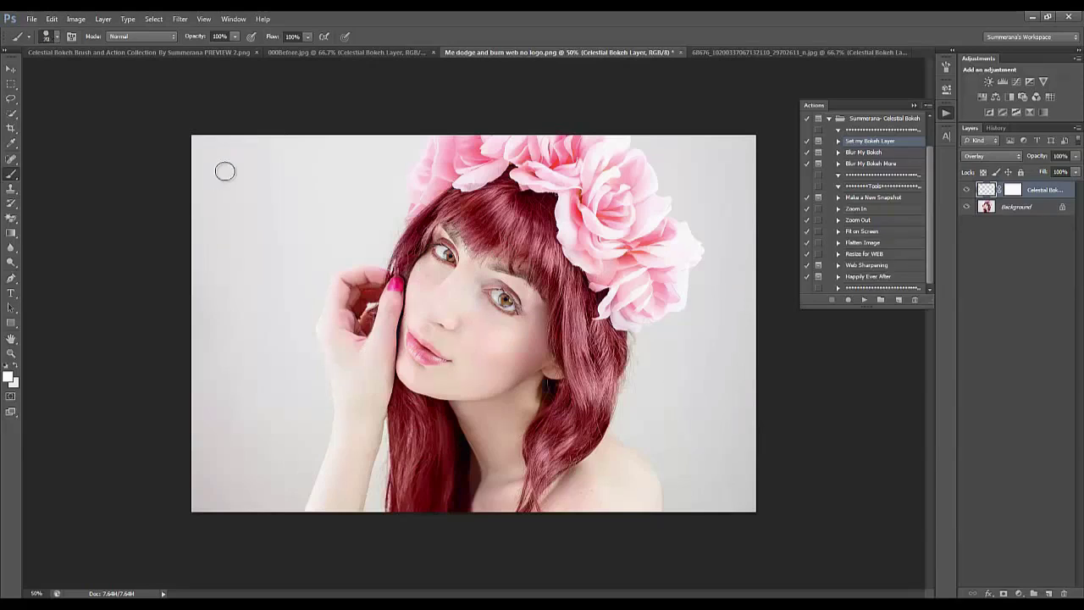
{"action": "key", "text": "bracketleft"}
{"action": "key", "text": "bracketleft"}
{"action": "left_click", "coordinate": [235, 36]}
{"action": "key", "text": "Return"}
Step: Paint white bokeh on the Celestial Bokeh layer over the background on both sides of the woman
{"action": "mouse_move", "coordinate": [224, 151]}
{"action": "left_mouse_down"}
{"action": "mouse_move", "coordinate": [206, 143]}
{"action": "mouse_move", "coordinate": [342, 148]}
{"action": "mouse_move", "coordinate": [394, 271]}
{"action": "left_mouse_up"}
{"action": "mouse_move", "coordinate": [232, 282]}
{"action": "left_mouse_down"}
{"action": "mouse_move", "coordinate": [241, 376]}
{"action": "mouse_move", "coordinate": [216, 208]}
{"action": "mouse_move", "coordinate": [283, 282]}
{"action": "mouse_move", "coordinate": [280, 428]}
{"action": "mouse_move", "coordinate": [250, 501]}
{"action": "mouse_move", "coordinate": [194, 549]}
{"action": "left_mouse_up"}
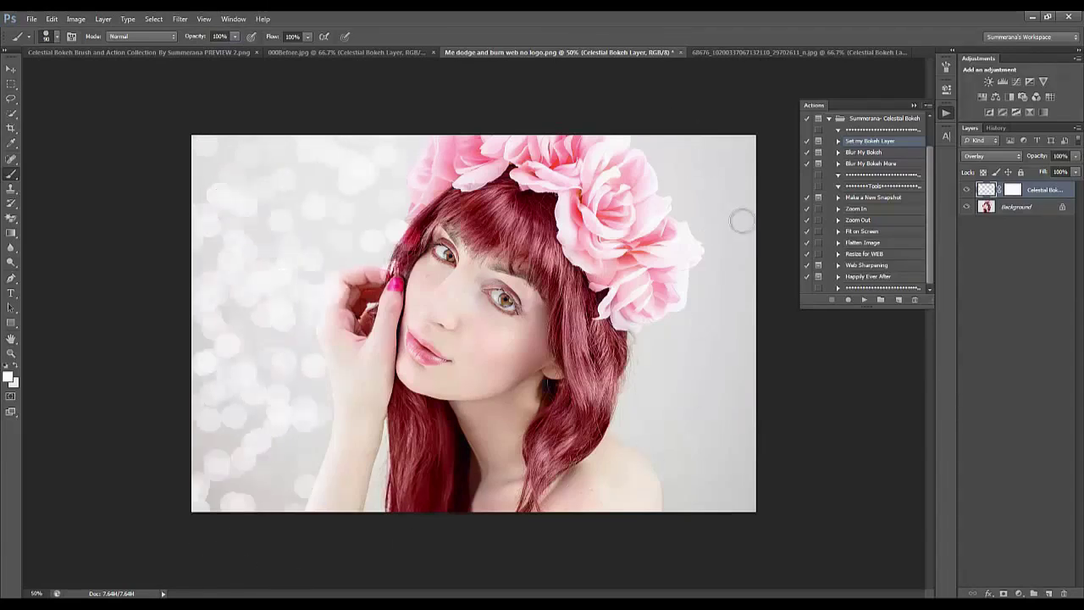
{"action": "mouse_move", "coordinate": [740, 221]}
{"action": "left_mouse_down"}
{"action": "mouse_move", "coordinate": [664, 429]}
{"action": "mouse_move", "coordinate": [743, 527]}
{"action": "mouse_move", "coordinate": [963, 511]}
{"action": "left_mouse_up"}
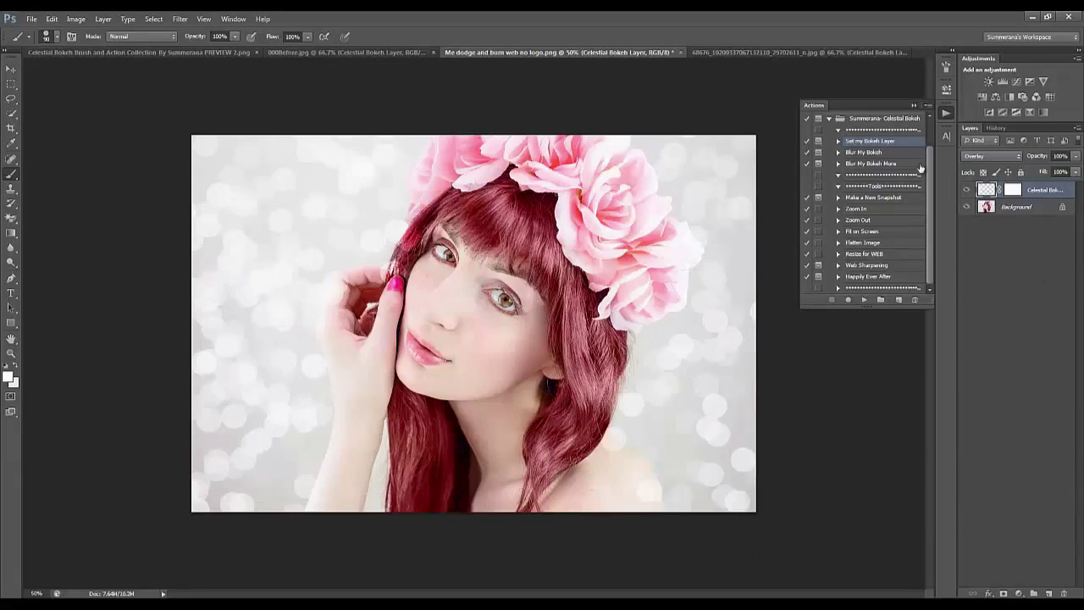
Step: Run the Blur My Bokeh action on the painted bokeh layer and continue past its message
{"action": "left_click", "coordinate": [864, 153]}
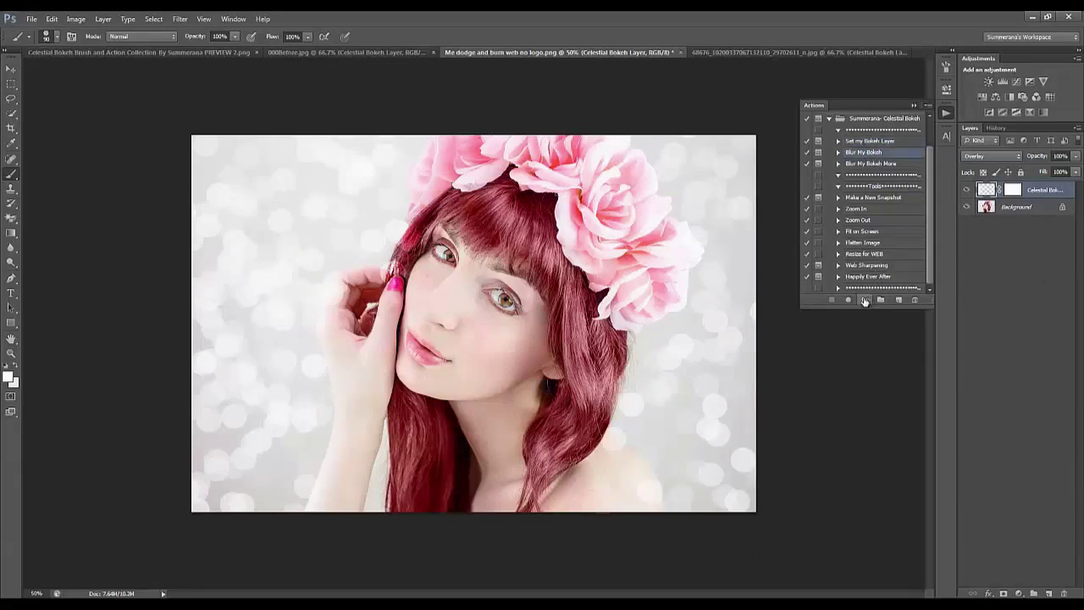
{"action": "left_click", "coordinate": [864, 300]}
{"action": "left_click", "coordinate": [521, 237]}
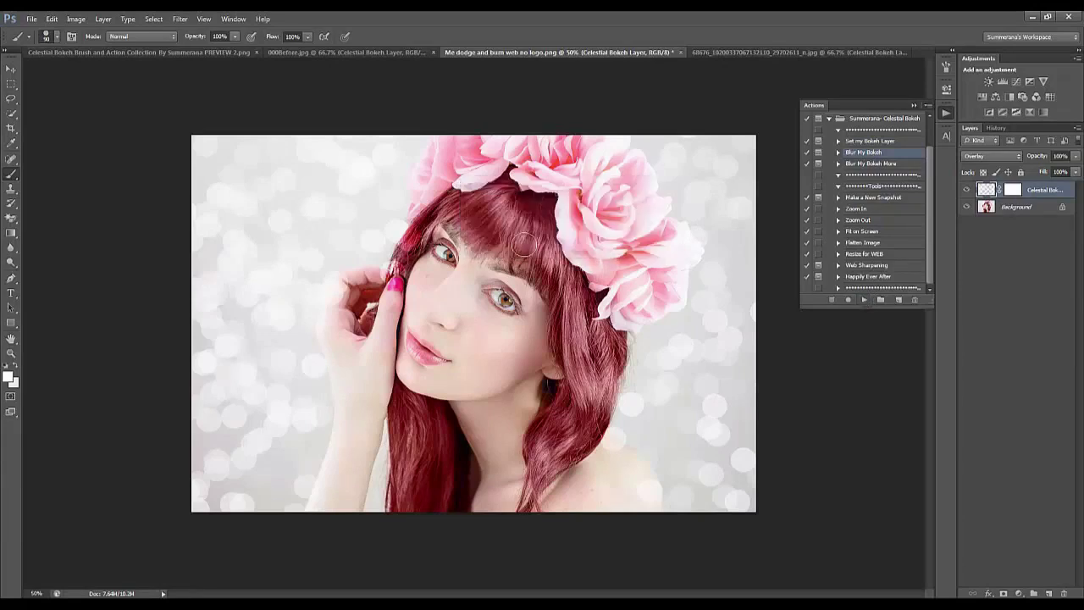
Step: Repeat the Blur My Bokeh action on the bokeh layer several times to soften the circles further
{"action": "left_click", "coordinate": [864, 300]}
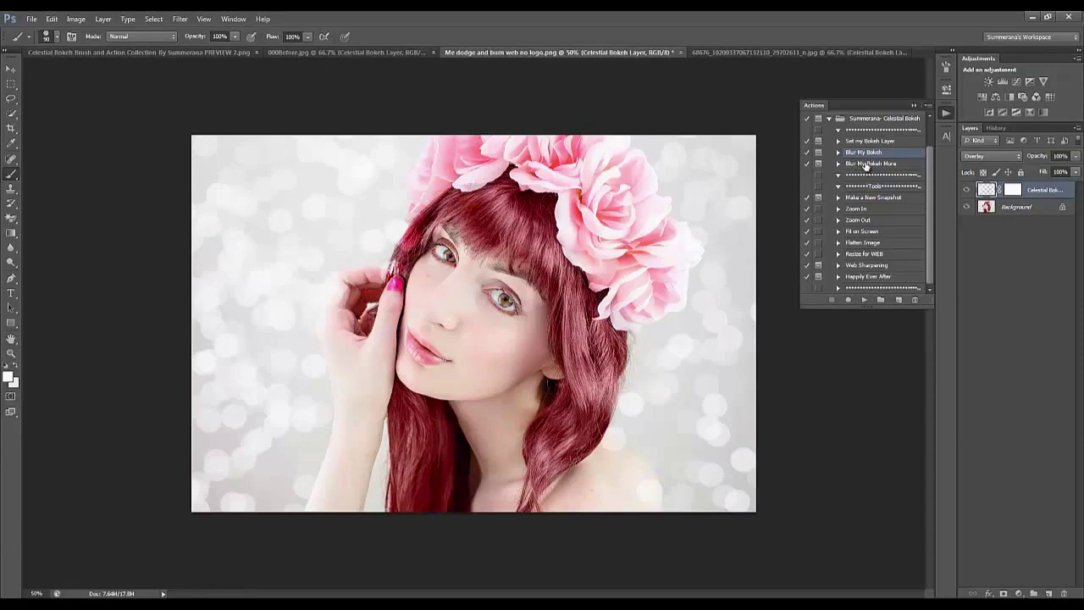
{"action": "left_click", "coordinate": [865, 165]}
{"action": "left_click", "coordinate": [864, 152], "text": "shift"}
{"action": "left_click", "coordinate": [863, 299]}
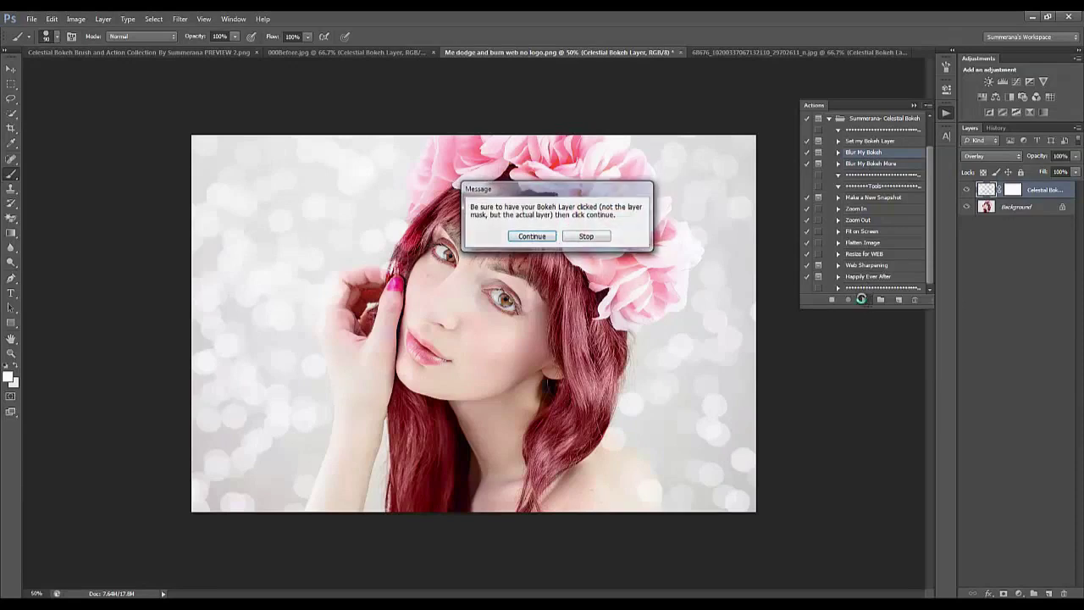
{"action": "key", "text": "Return"}
{"action": "key", "text": "Return"}
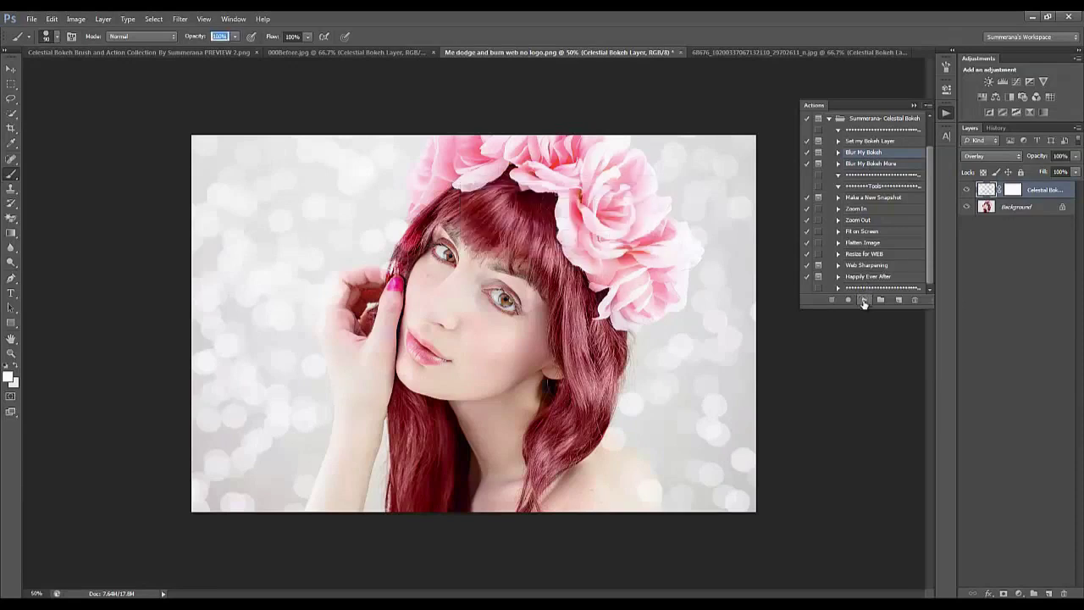
{"action": "left_click", "coordinate": [863, 301]}
{"action": "key", "text": "Return"}
Step: Lower the Celestial Bokeh layer's opacity to 83%
{"action": "left_click_drag", "start_coordinate": [1076, 155], "coordinate": [1064, 172]}
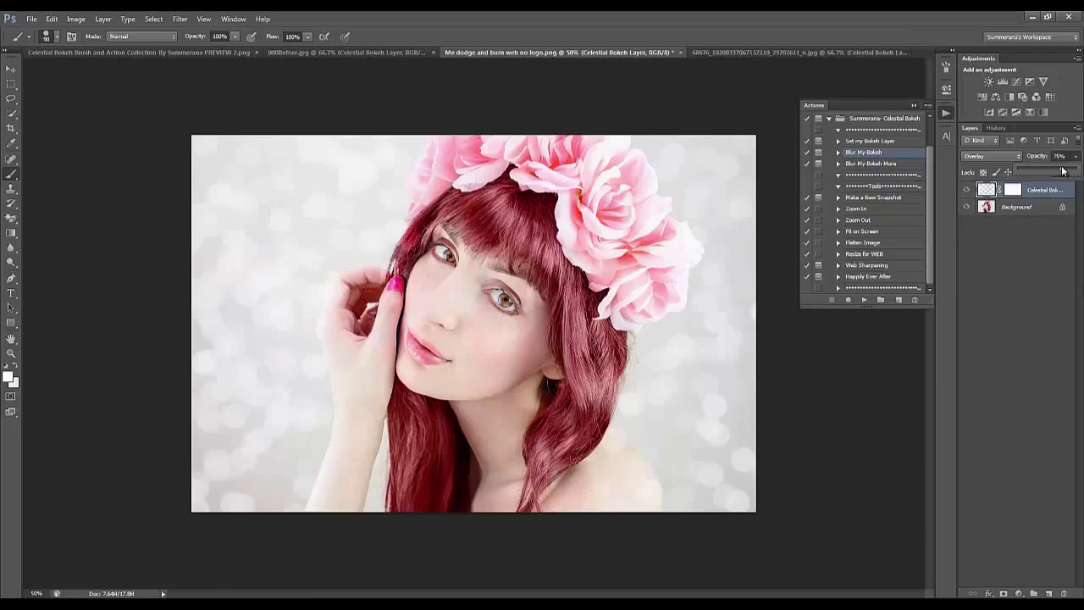
{"action": "left_click_drag", "start_coordinate": [1065, 171], "coordinate": [1068, 172]}
Step: Choose the first round brush preset in the brush list for erasing bokeh on the mask
{"action": "left_click", "coordinate": [47, 37]}
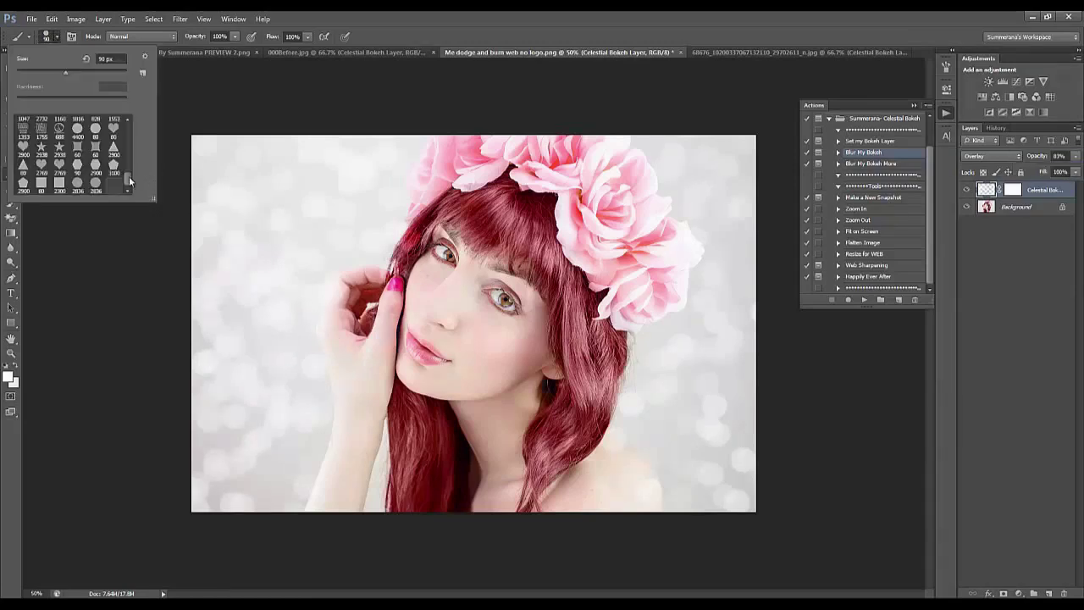
{"action": "left_click_drag", "start_coordinate": [129, 176], "coordinate": [128, 123]}
{"action": "double_click", "coordinate": [23, 125]}
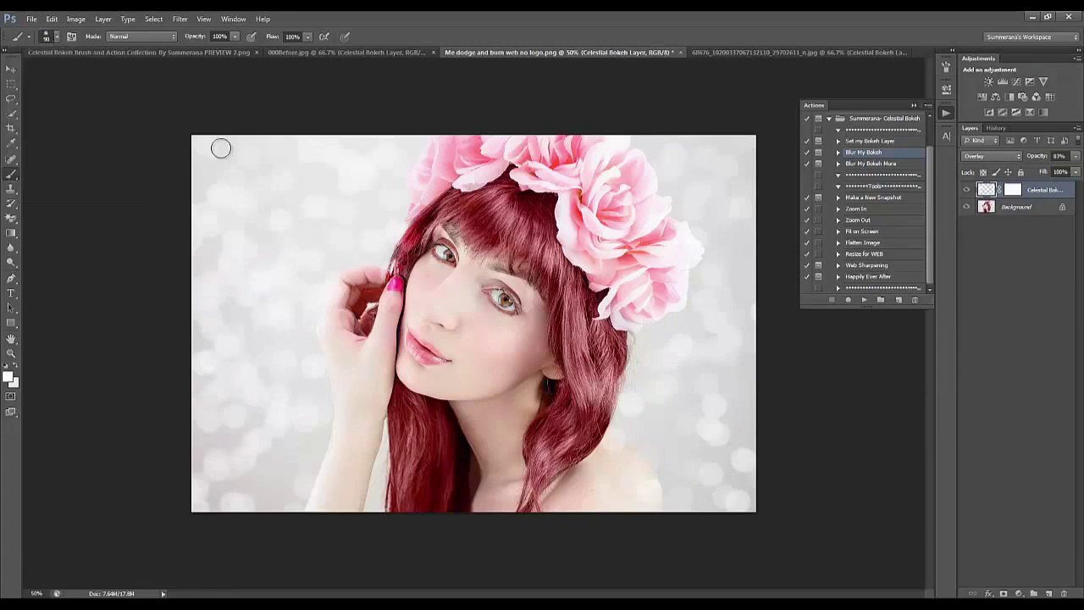
{"action": "key", "text": "Return"}
Step: Paint black on the Celestial Bokeh layer's mask to remove bokeh from the woman, and toggle the layer's visibility to compare
{"action": "double_click", "coordinate": [1013, 190]}
{"action": "key", "text": "x"}
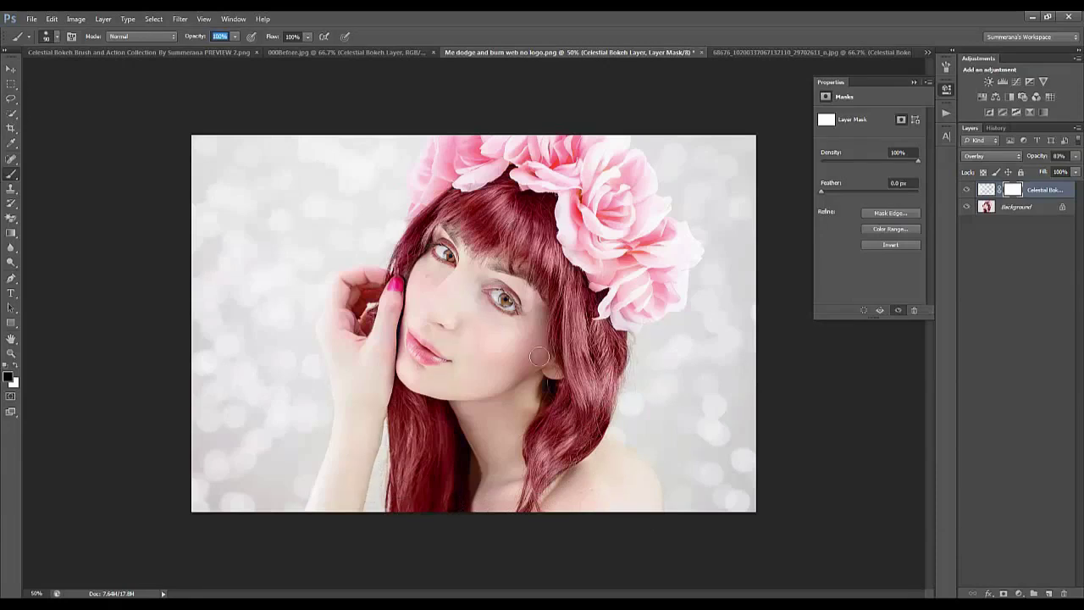
{"action": "left_click", "coordinate": [967, 191]}
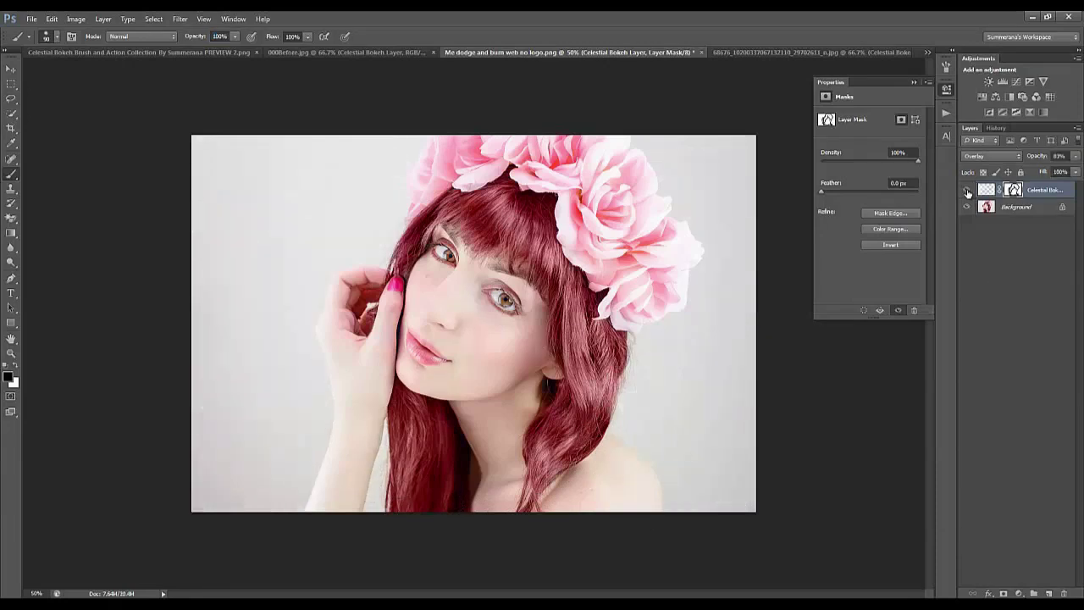
Step: Toggle the Celestial Bokeh layer's visibility to compare the red-haired portrait with and without the effect
{"action": "left_click", "coordinate": [967, 191]}
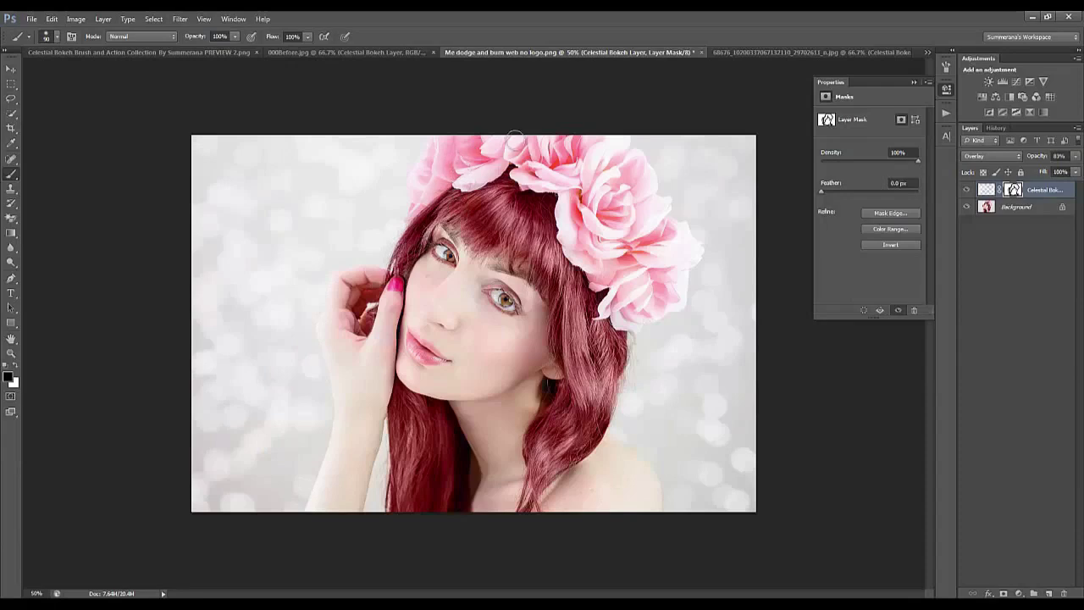
{"action": "left_click", "coordinate": [967, 191]}
{"action": "left_click", "coordinate": [968, 191]}
Step: Switch to 000Before.jpg and run the Set my Bokeh Layer action to create a new bokeh layer
{"action": "left_click", "coordinate": [310, 50]}
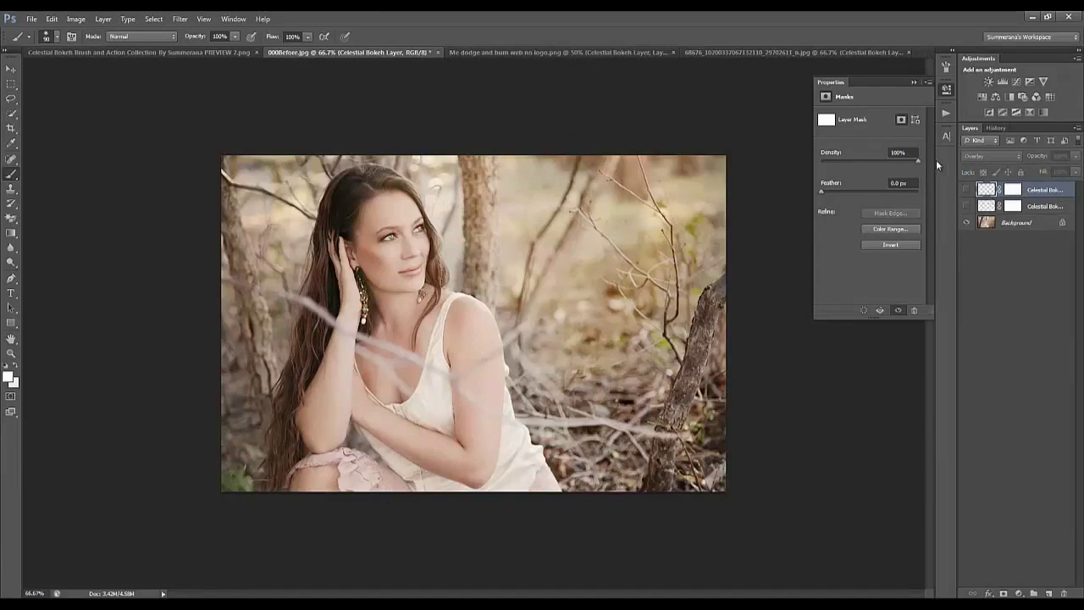
{"action": "left_click", "coordinate": [945, 113]}
{"action": "left_click", "coordinate": [866, 141]}
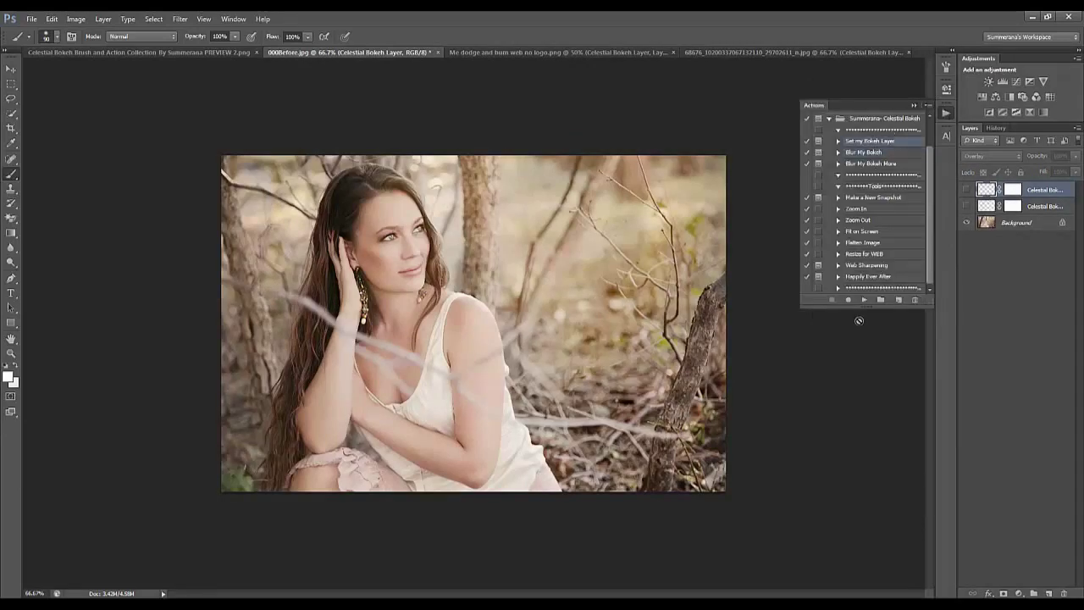
{"action": "left_click", "coordinate": [864, 299]}
{"action": "left_click", "coordinate": [549, 242]}
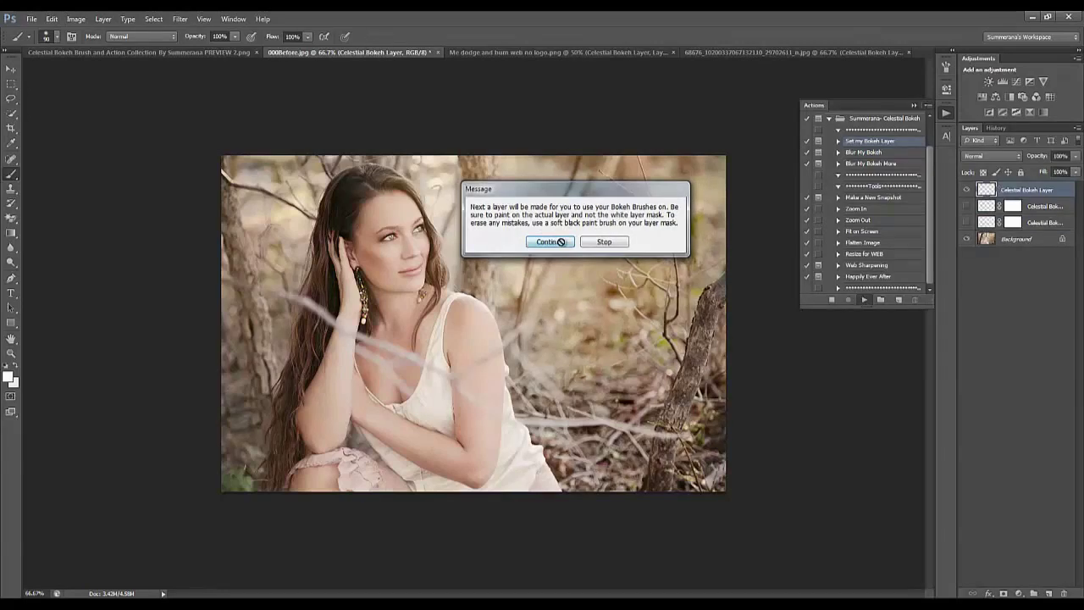
Step: Choose the hexagon bokeh brush preset and reduce its size to 45 px
{"action": "left_click", "coordinate": [56, 37]}
{"action": "left_click_drag", "start_coordinate": [127, 132], "coordinate": [128, 190]}
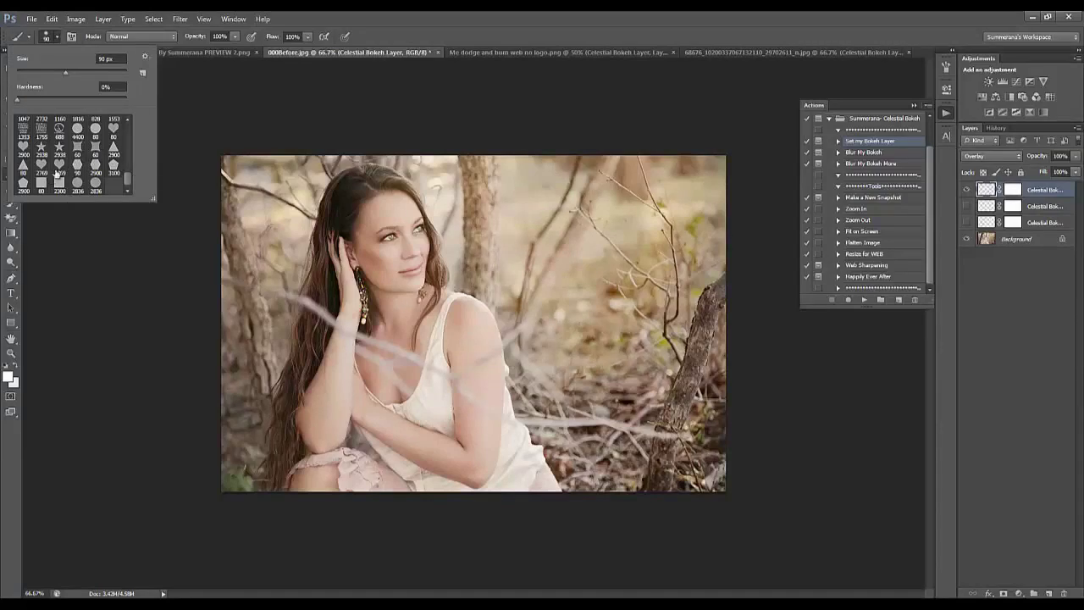
{"action": "left_click", "coordinate": [78, 167]}
{"action": "key", "text": "Return"}
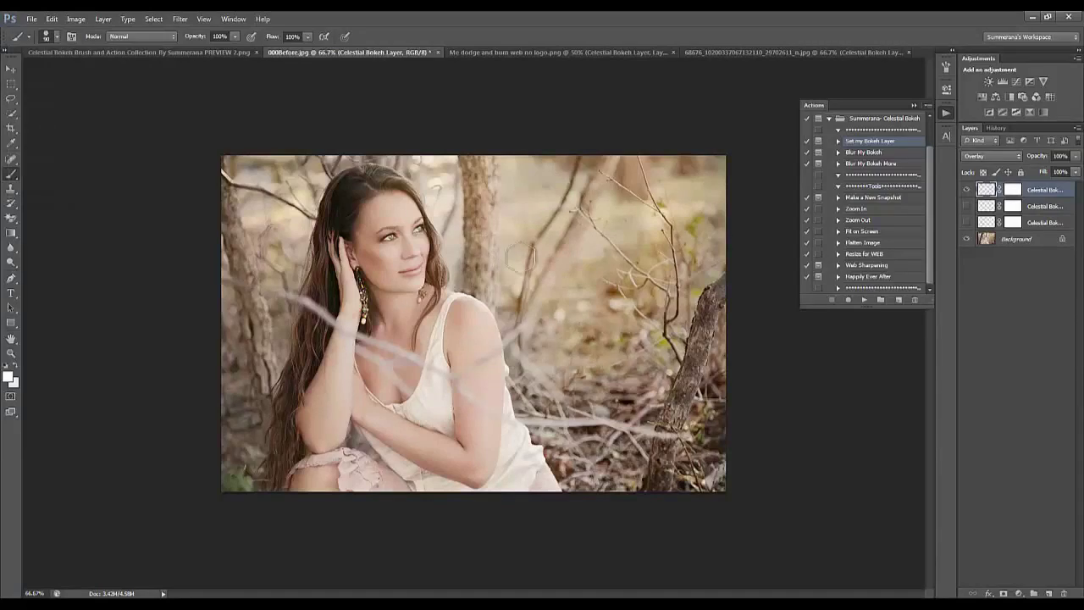
{"action": "key", "text": "bracketleft"}
{"action": "key", "text": "bracketleft"}
{"action": "key", "text": "bracketleft"}
{"action": "key", "text": "bracketleft"}
{"action": "key", "text": "bracketleft"}
Step: Paint white hexagon bokeh over the woodland background on both sides of the woman, including the leafy ground
{"action": "mouse_move", "coordinate": [533, 169]}
{"action": "left_mouse_down"}
{"action": "mouse_move", "coordinate": [559, 229]}
{"action": "mouse_move", "coordinate": [613, 217]}
{"action": "mouse_move", "coordinate": [692, 224]}
{"action": "mouse_move", "coordinate": [611, 288]}
{"action": "mouse_move", "coordinate": [567, 350]}
{"action": "mouse_move", "coordinate": [592, 402]}
{"action": "mouse_move", "coordinate": [588, 462]}
{"action": "left_mouse_up"}
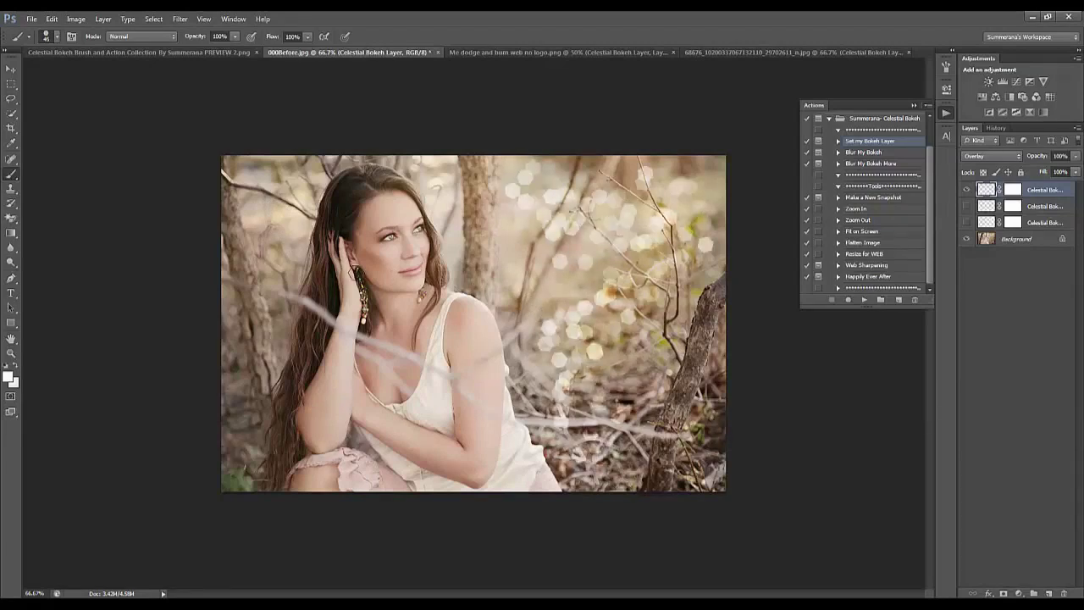
{"action": "mouse_move", "coordinate": [274, 176]}
{"action": "left_mouse_down"}
{"action": "mouse_move", "coordinate": [279, 263]}
{"action": "mouse_move", "coordinate": [284, 296]}
{"action": "left_mouse_up"}
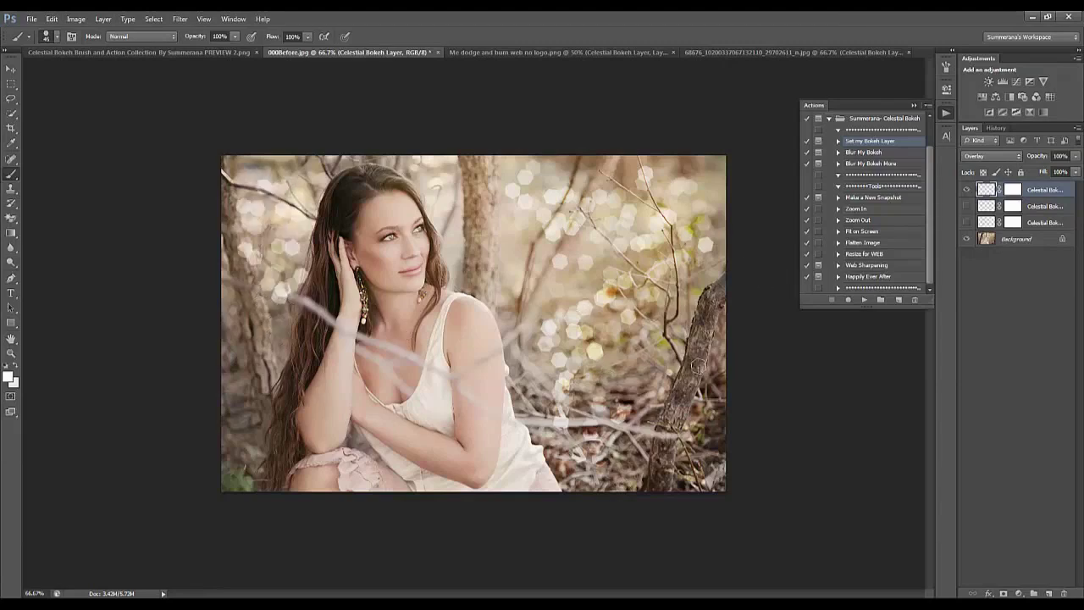
{"action": "left_click_drag", "start_coordinate": [600, 373], "coordinate": [673, 529]}
{"action": "left_click", "coordinate": [713, 393]}
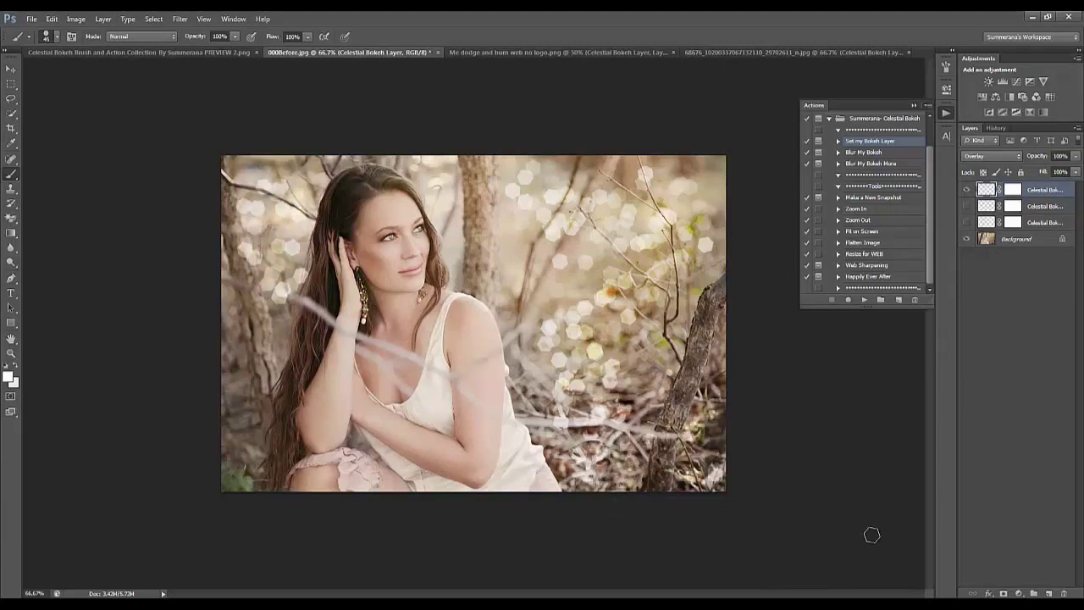
Step: Try the Blur My Bokeh More action on the hexagon bokeh layer, compare it on and off, and undo the blur
{"action": "left_click", "coordinate": [881, 163]}
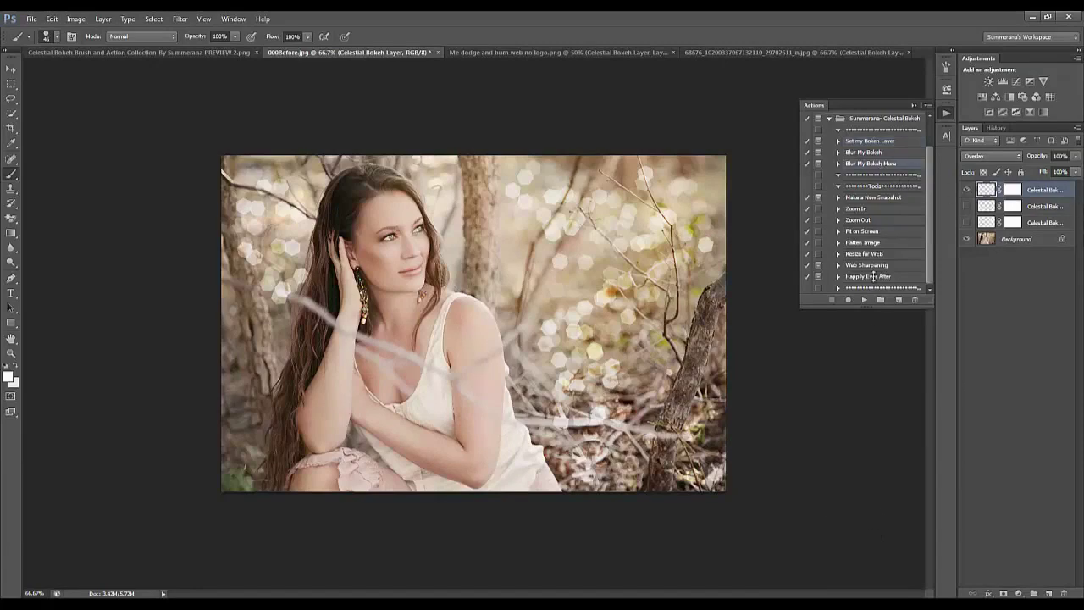
{"action": "left_click", "coordinate": [864, 300]}
{"action": "left_click", "coordinate": [532, 237]}
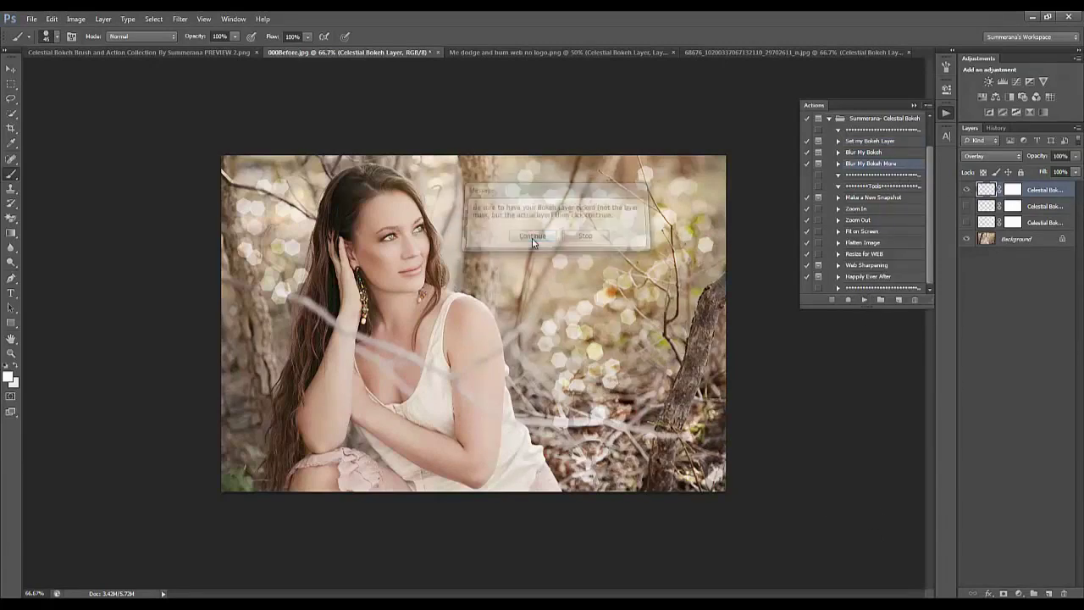
{"action": "left_click", "coordinate": [967, 190]}
{"action": "left_click", "coordinate": [967, 190]}
{"action": "left_click", "coordinate": [967, 190]}
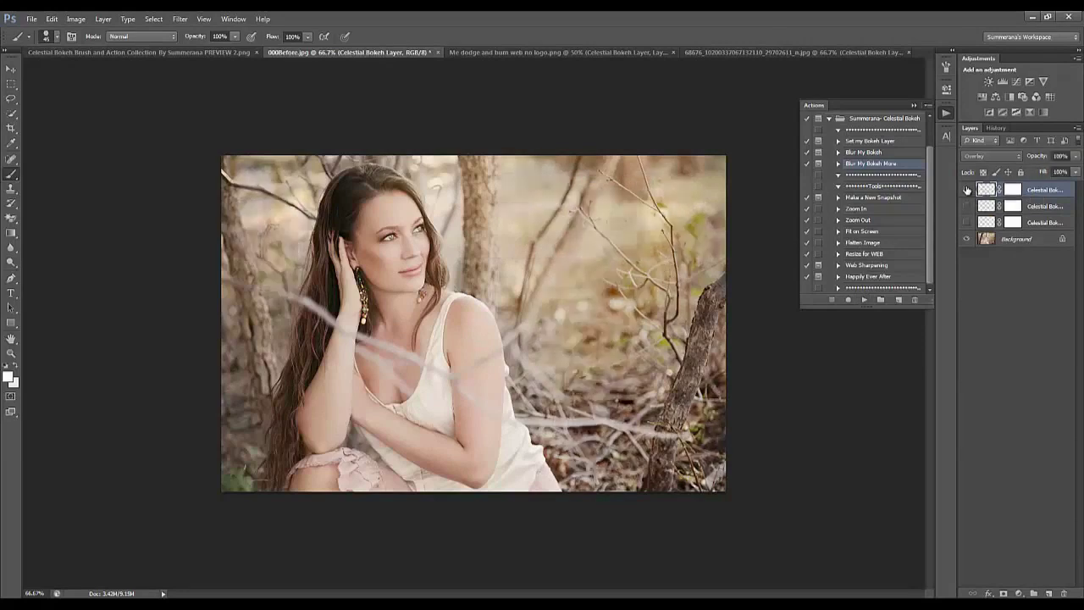
{"action": "left_click", "coordinate": [968, 190]}
{"action": "left_click", "coordinate": [54, 19]}
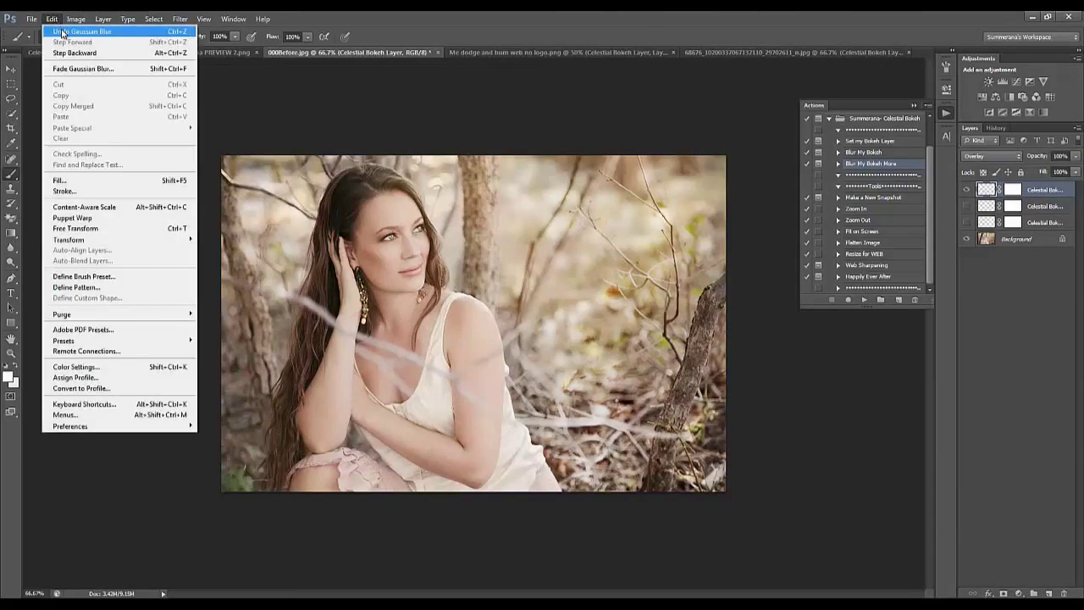
{"action": "left_click", "coordinate": [66, 32]}
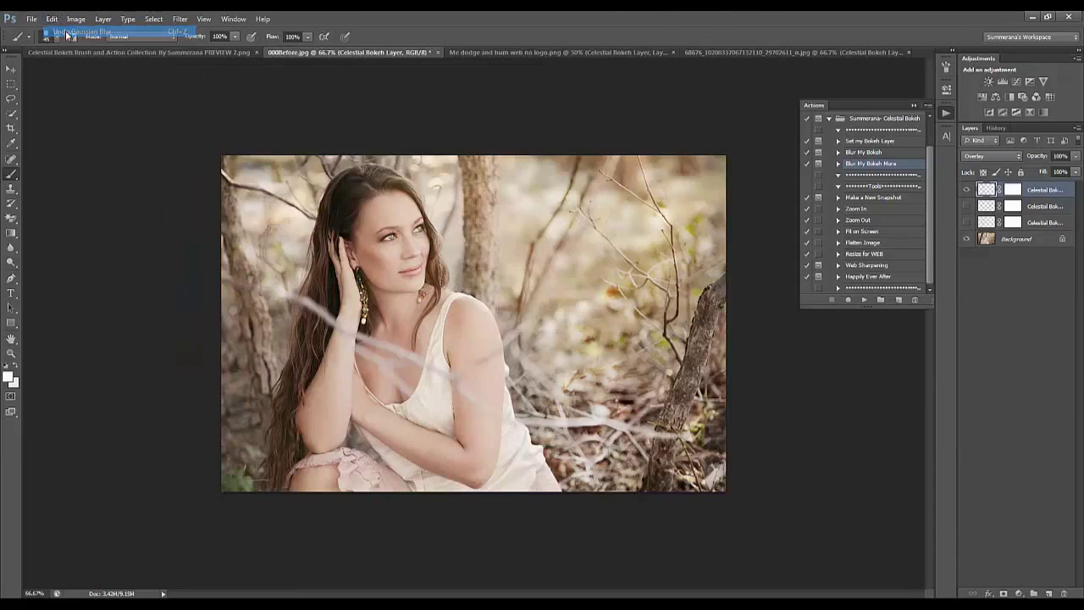
Step: Run the Blur My Bokeh action four times on the hexagon bokeh layer
{"action": "left_click", "coordinate": [864, 154]}
{"action": "left_click", "coordinate": [864, 299]}
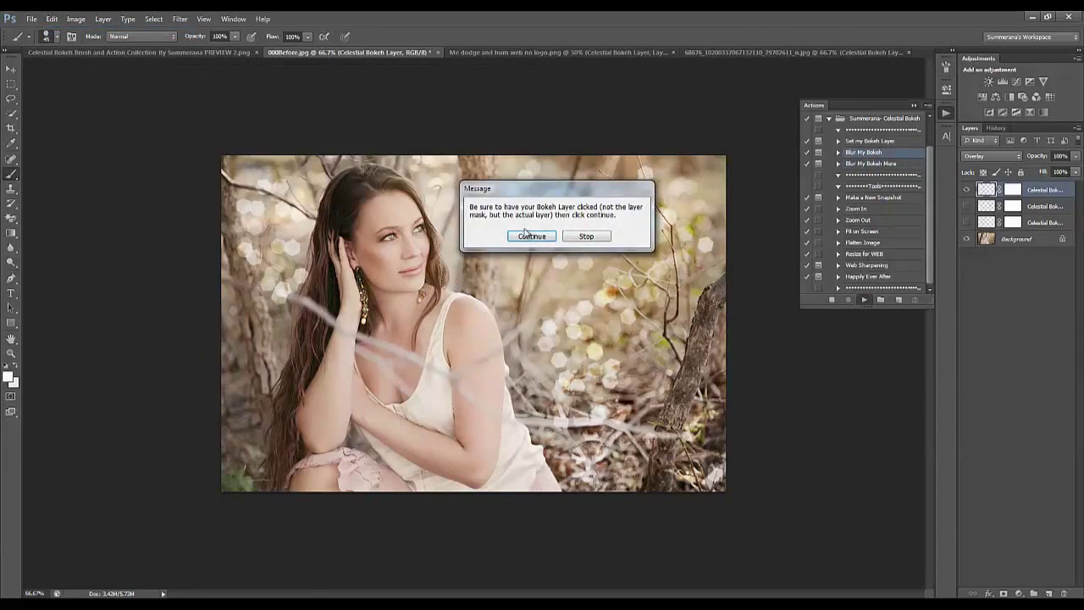
{"action": "left_click", "coordinate": [532, 234]}
{"action": "left_click", "coordinate": [865, 300]}
{"action": "key", "text": "Return"}
{"action": "left_click", "coordinate": [865, 300]}
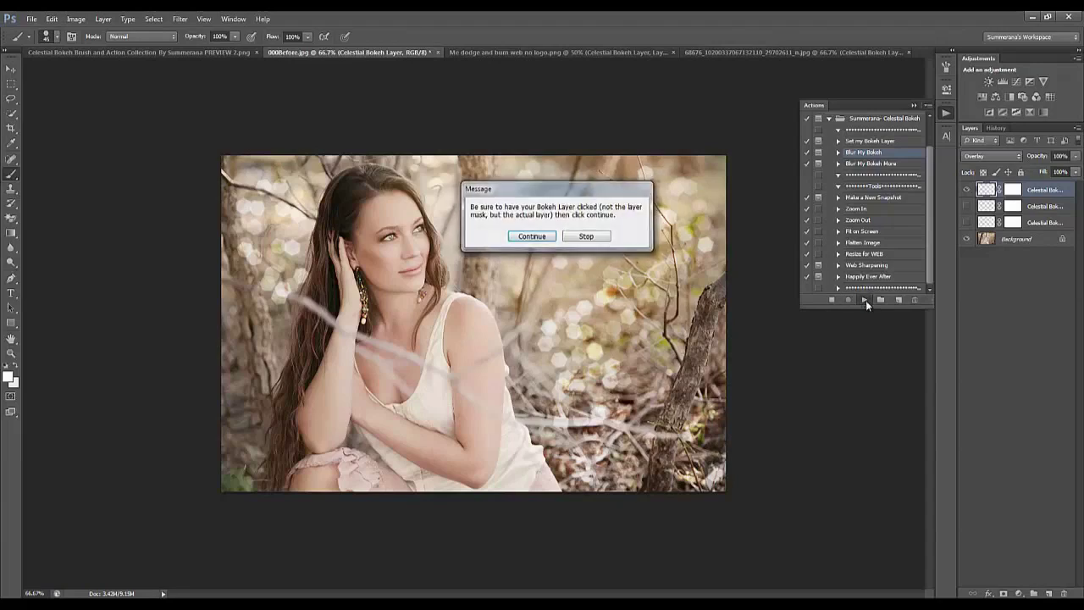
{"action": "key", "text": "Return"}
{"action": "left_click", "coordinate": [866, 300]}
{"action": "key", "text": "Return"}
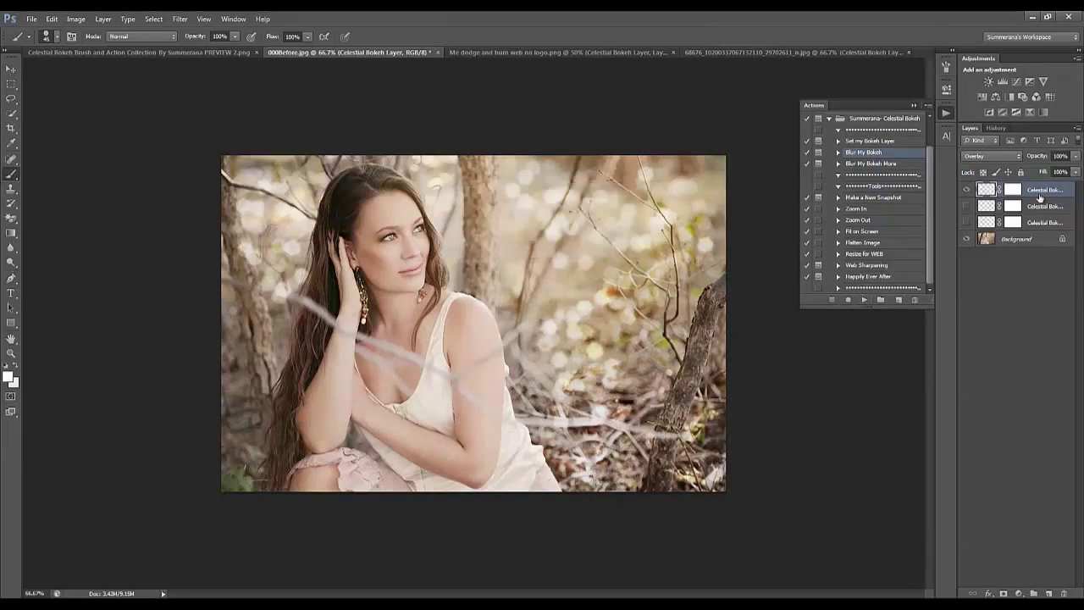
Step: Lower the hexagon bokeh layer's opacity to 69% and toggle its visibility to compare the result
{"action": "left_click", "coordinate": [1076, 155]}
{"action": "left_click_drag", "start_coordinate": [1075, 170], "coordinate": [1056, 172]}
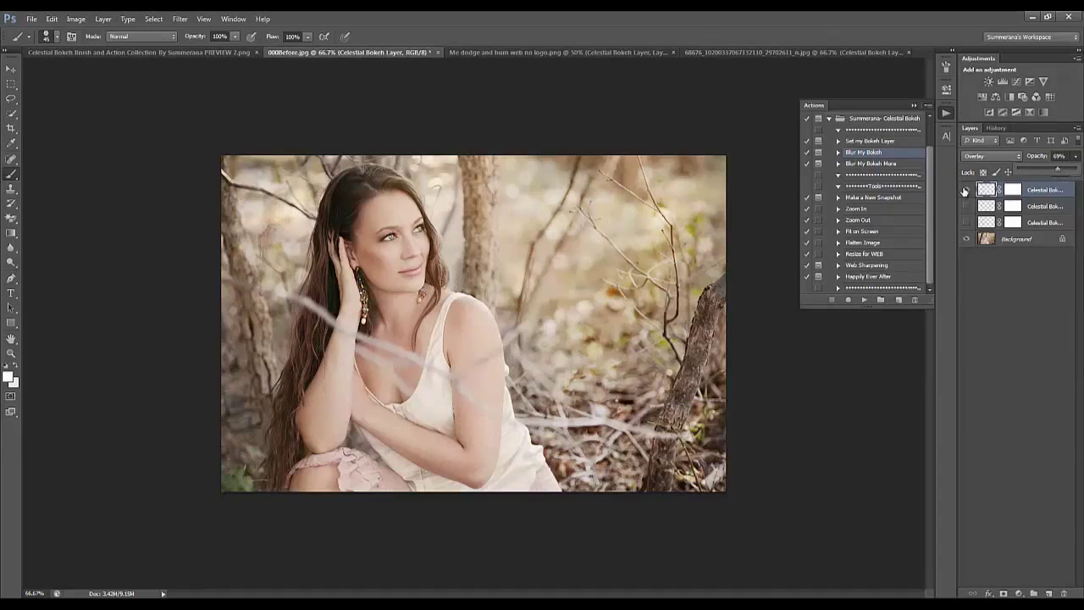
{"action": "left_click", "coordinate": [965, 191]}
{"action": "left_click", "coordinate": [965, 190]}
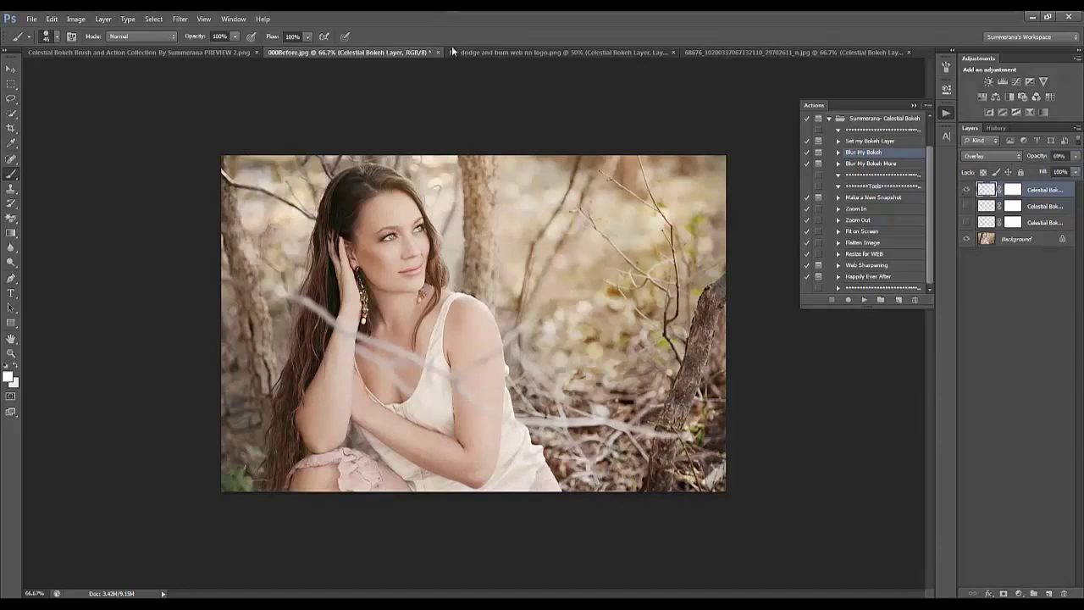
Step: Switch to the headscarf portrait and run the Set my Bokeh Layer action with the Background layer selected
{"action": "left_click", "coordinate": [531, 50]}
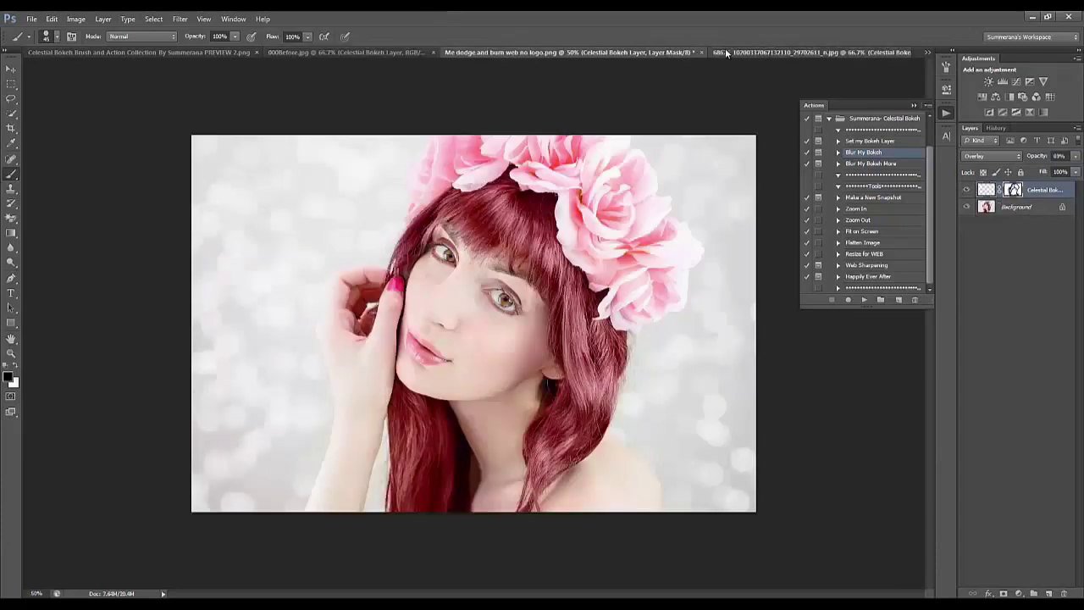
{"action": "left_click", "coordinate": [725, 50]}
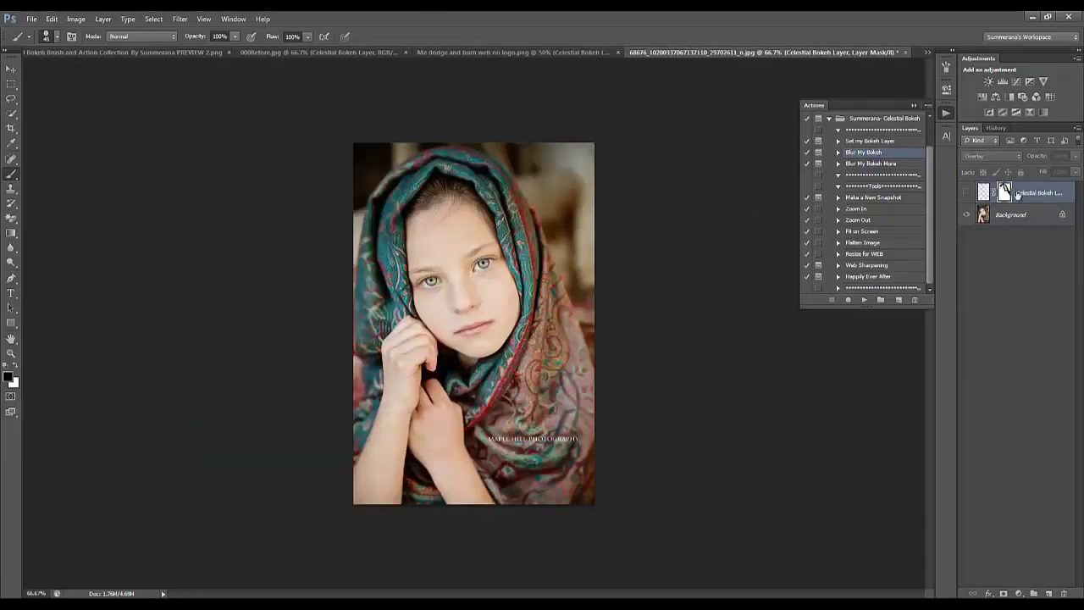
{"action": "left_click", "coordinate": [995, 211]}
{"action": "left_click", "coordinate": [854, 141]}
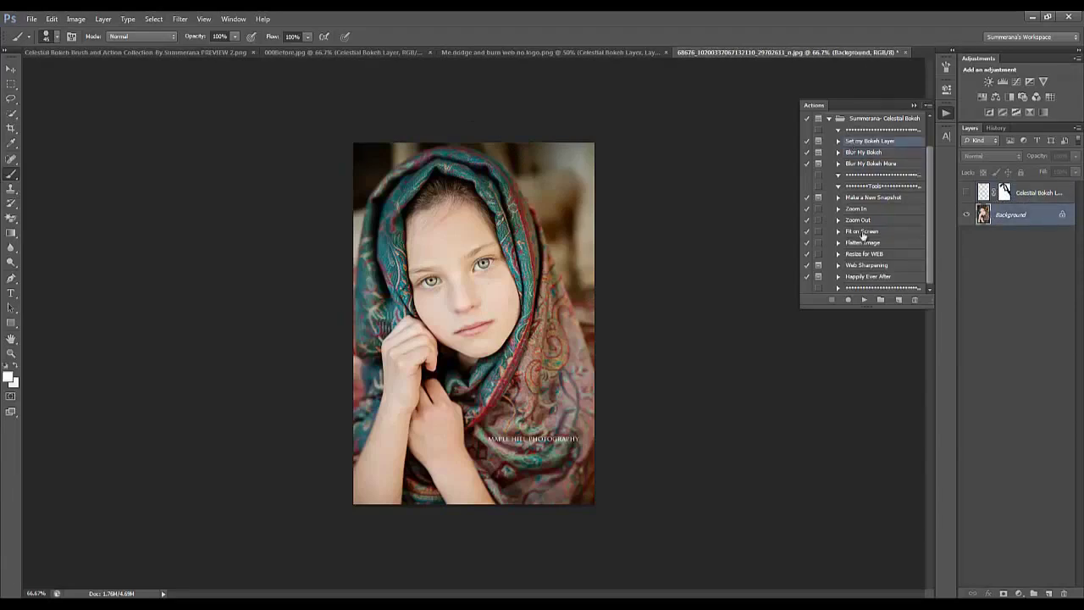
{"action": "left_click", "coordinate": [864, 300]}
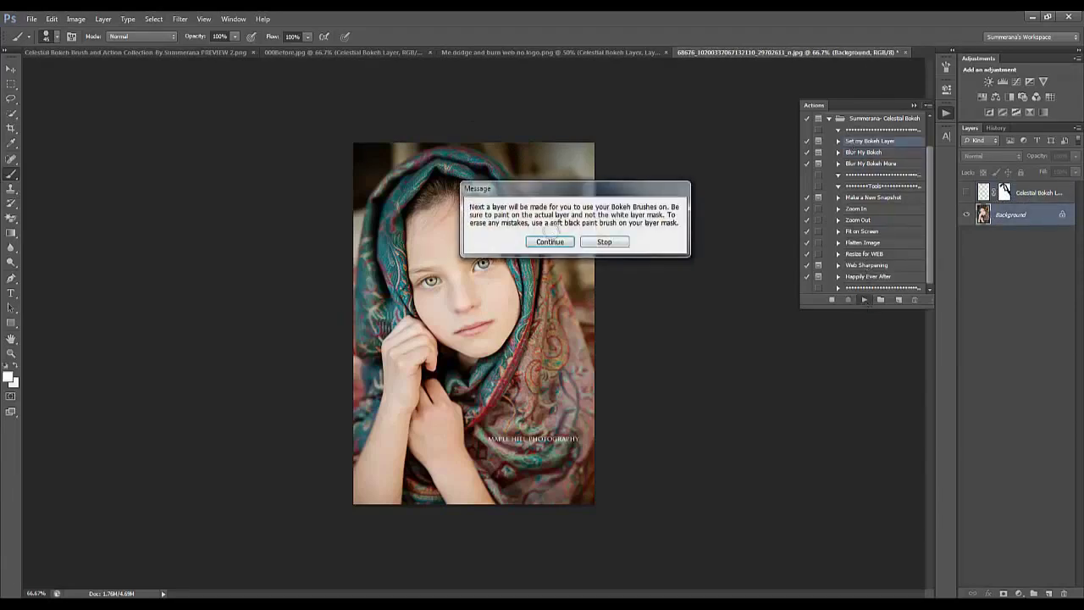
{"action": "left_click", "coordinate": [548, 238]}
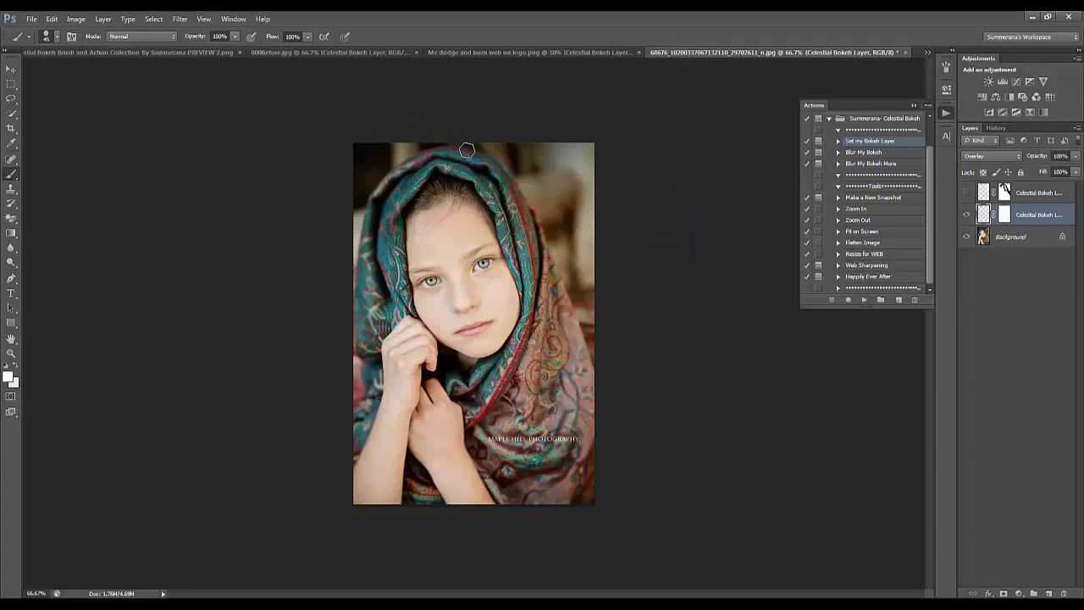
Step: Pick another bokeh brush preset, reduce it to 50 px, and paint white bokeh over the background beside the headscarf
{"action": "left_click", "coordinate": [57, 38]}
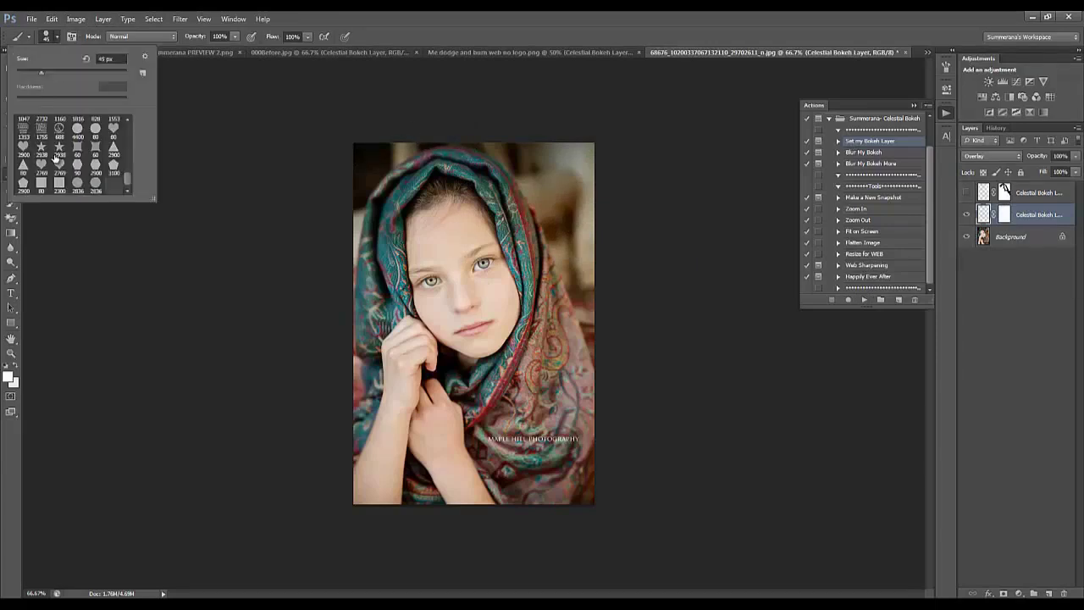
{"action": "left_click", "coordinate": [387, 161]}
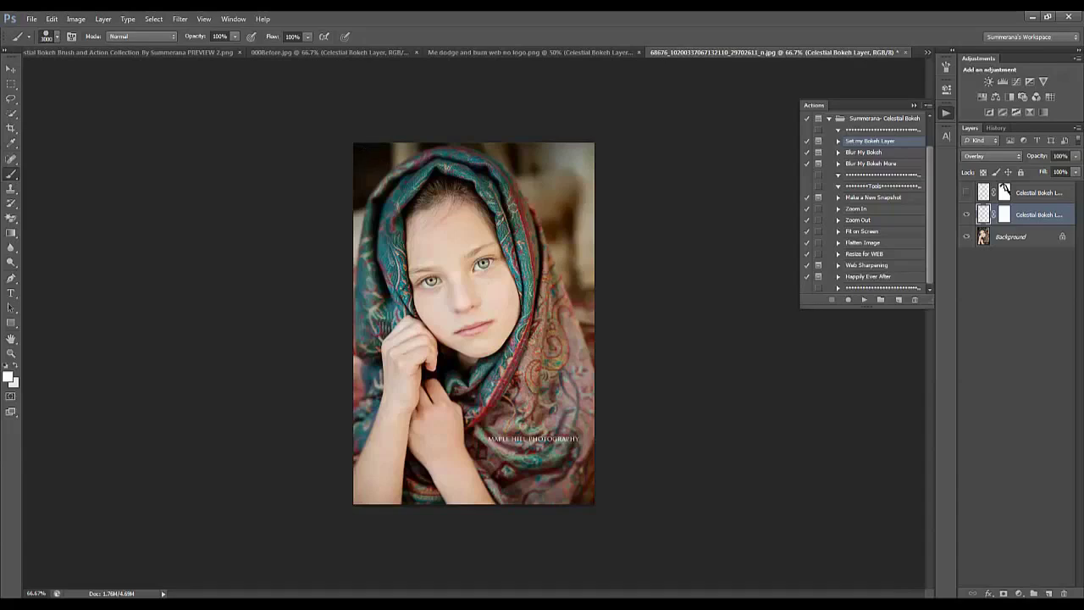
{"action": "key", "text": "bracketleft"}
{"action": "key", "text": "bracketleft"}
{"action": "key", "text": "bracketleft"}
{"action": "key", "text": "bracketleft"}
{"action": "key", "text": "bracketleft"}
{"action": "key", "text": "bracketleft"}
{"action": "key", "text": "bracketleft"}
{"action": "key", "text": "bracketleft"}
{"action": "key", "text": "bracketleft"}
{"action": "key", "text": "bracketleft"}
{"action": "key", "text": "bracketleft"}
{"action": "key", "text": "bracketleft"}
{"action": "key", "text": "bracketleft"}
{"action": "key", "text": "bracketleft"}
{"action": "key", "text": "bracketleft"}
{"action": "mouse_move", "coordinate": [518, 140]}
{"action": "left_mouse_down"}
{"action": "mouse_move", "coordinate": [559, 165]}
{"action": "mouse_move", "coordinate": [609, 269]}
{"action": "mouse_move", "coordinate": [530, 138]}
{"action": "left_mouse_up"}
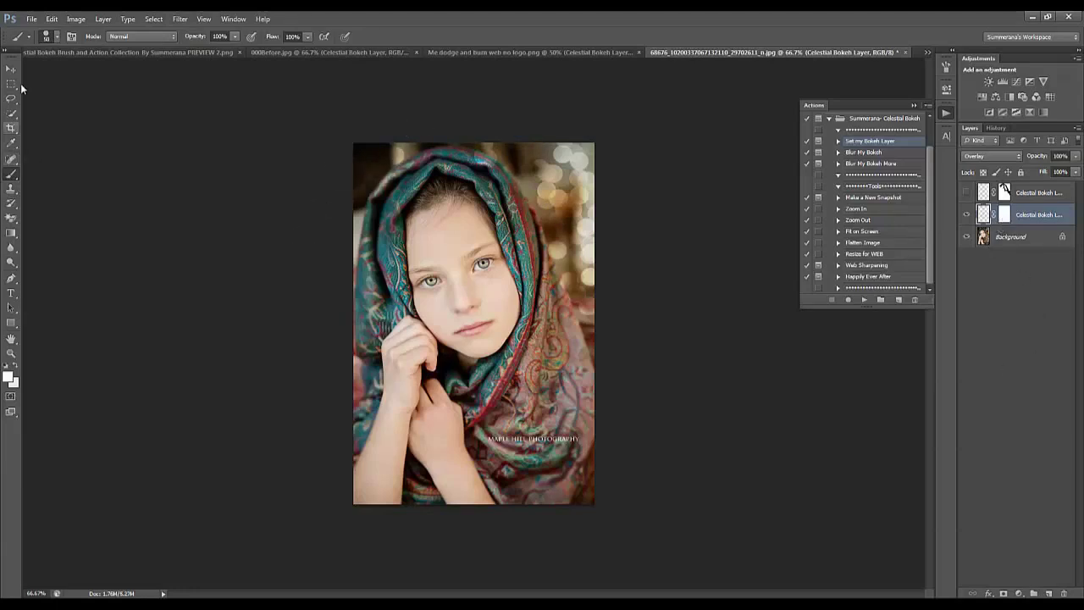
{"action": "left_click", "coordinate": [57, 37]}
{"action": "left_click", "coordinate": [57, 38]}
Step: Run the Blur My Bokeh action on the headscarf portrait's new bokeh layer
{"action": "left_click", "coordinate": [864, 152]}
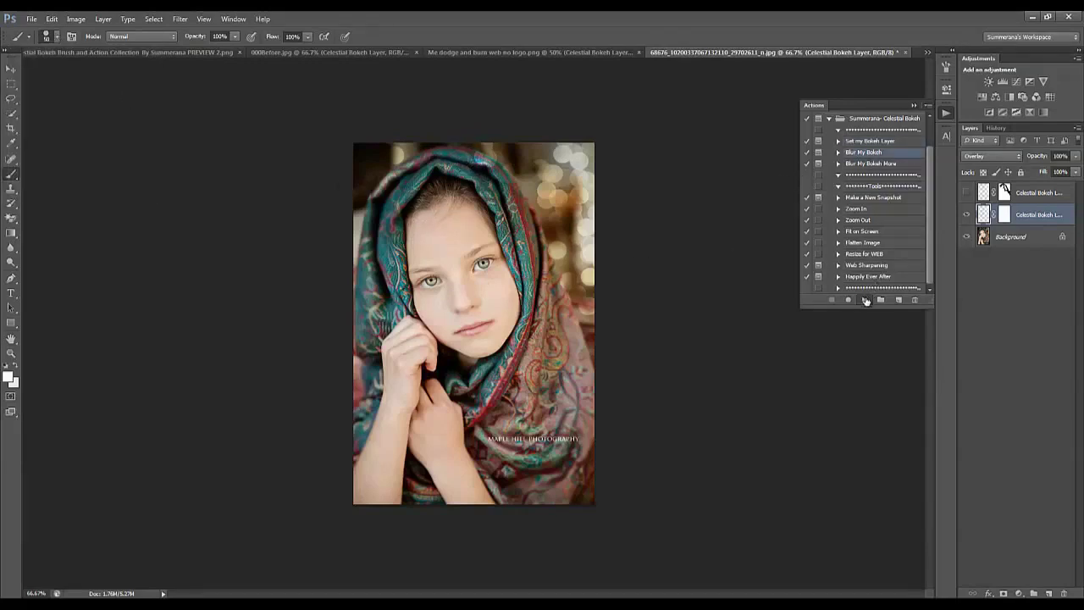
{"action": "left_click", "coordinate": [865, 300]}
{"action": "key", "text": "Return"}
{"action": "key", "text": "Return"}
Step: Choose the first soft round brush preset with 0% hardness at 50 px
{"action": "left_click", "coordinate": [56, 36]}
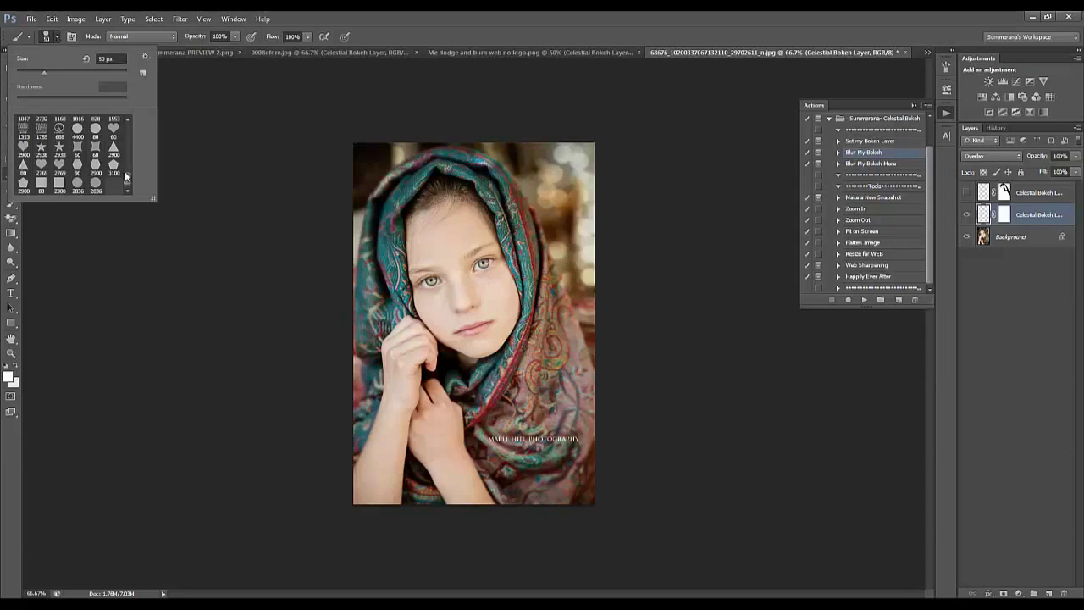
{"action": "left_click_drag", "start_coordinate": [127, 176], "coordinate": [128, 126]}
{"action": "left_click", "coordinate": [24, 127]}
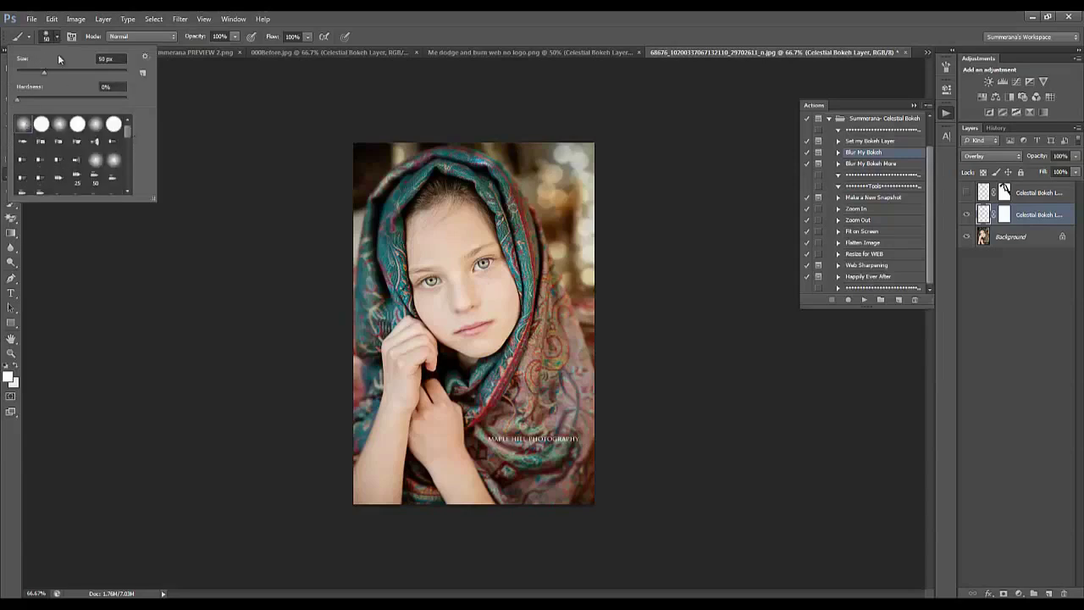
{"action": "left_click", "coordinate": [57, 35]}
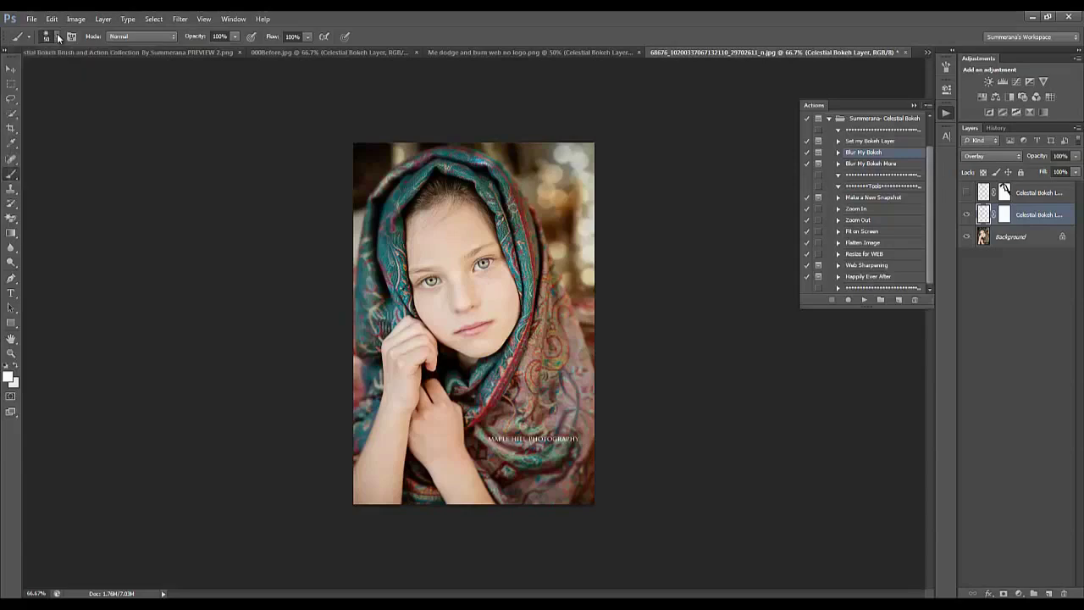
Step: Paint black on the new bokeh layer's mask over the headscarf, and toggle the layer's visibility to compare
{"action": "double_click", "coordinate": [1005, 215]}
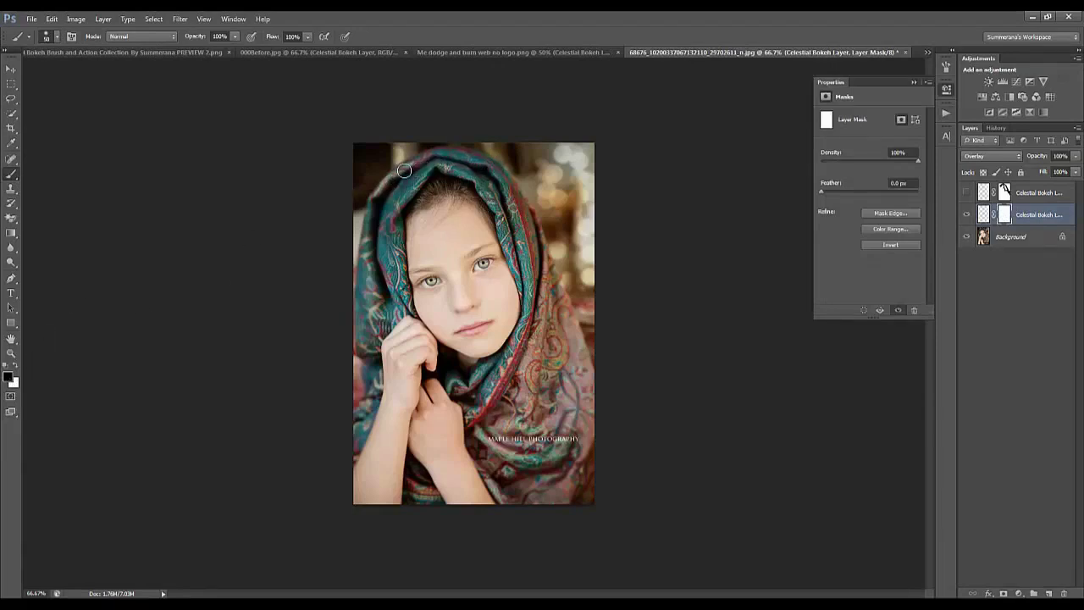
{"action": "mouse_move", "coordinate": [404, 171]}
{"action": "left_mouse_down"}
{"action": "mouse_move", "coordinate": [374, 212]}
{"action": "mouse_move", "coordinate": [422, 178]}
{"action": "left_mouse_up"}
{"action": "left_click", "coordinate": [967, 216]}
{"action": "left_click", "coordinate": [967, 216]}
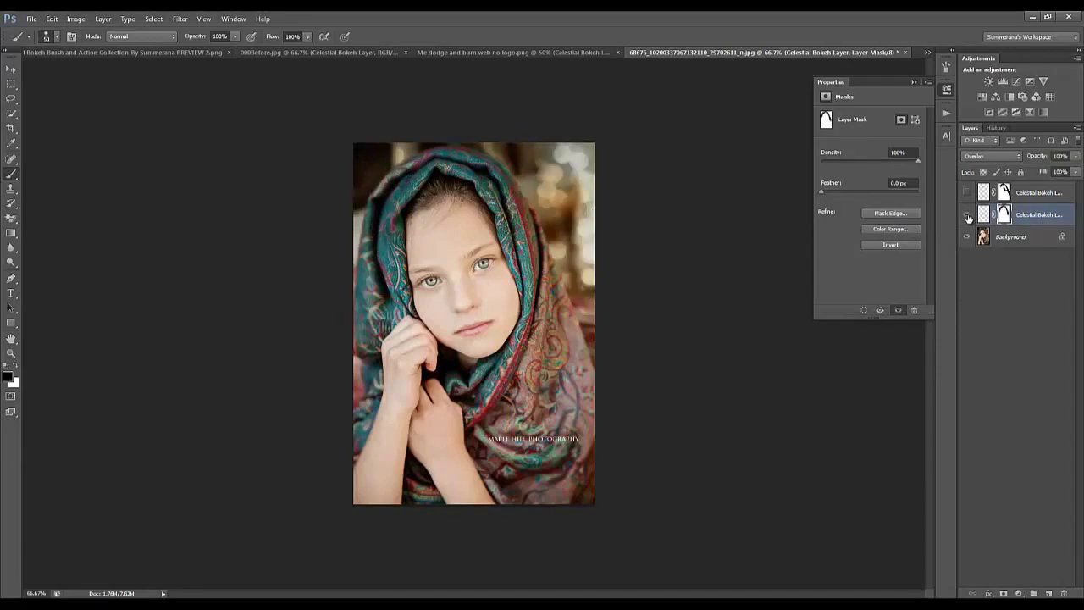
Step: Run the Happily Ever After action on the headscarf portrait to flatten the image
{"action": "left_click", "coordinate": [947, 111]}
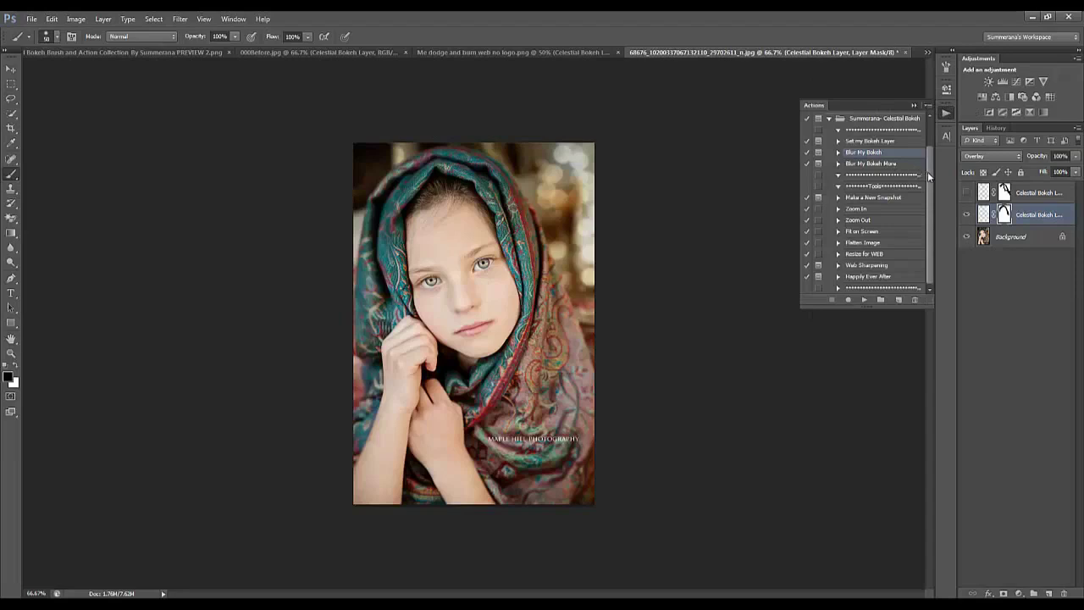
{"action": "left_click", "coordinate": [881, 197]}
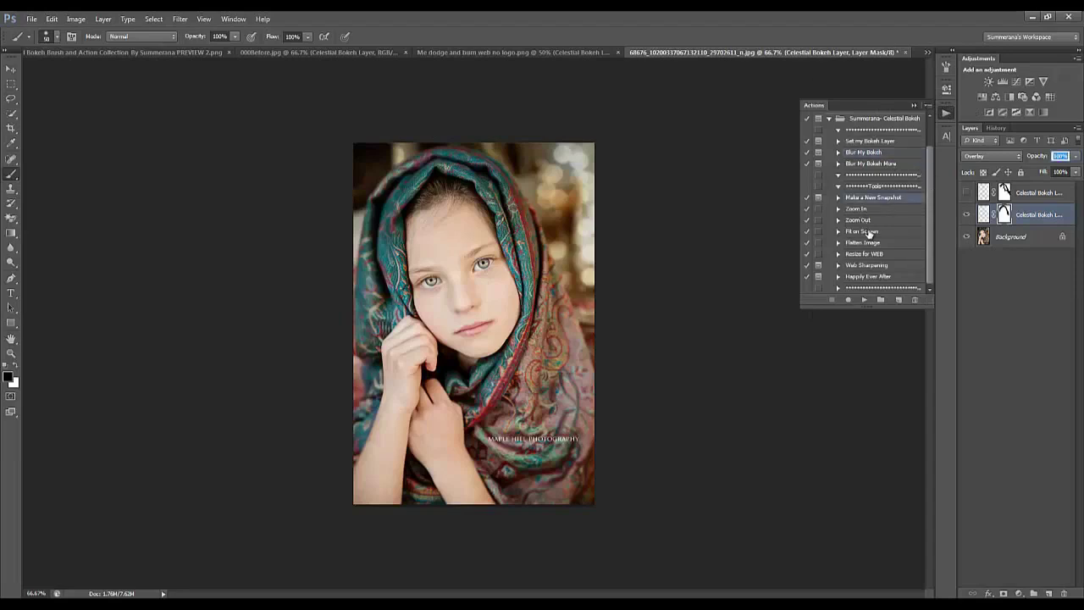
{"action": "left_click", "coordinate": [874, 278]}
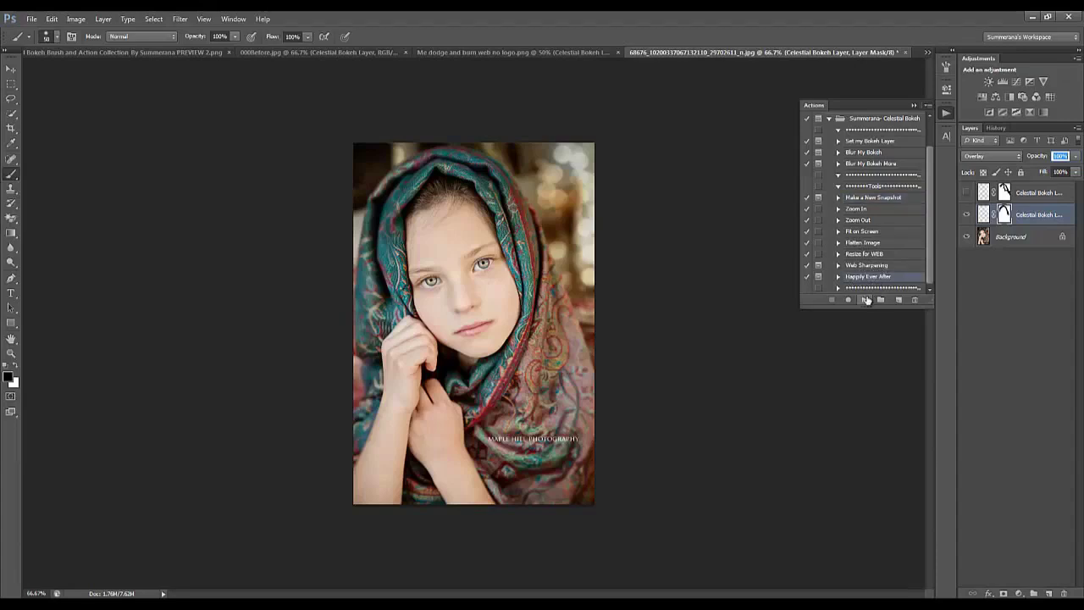
{"action": "left_click", "coordinate": [865, 300]}
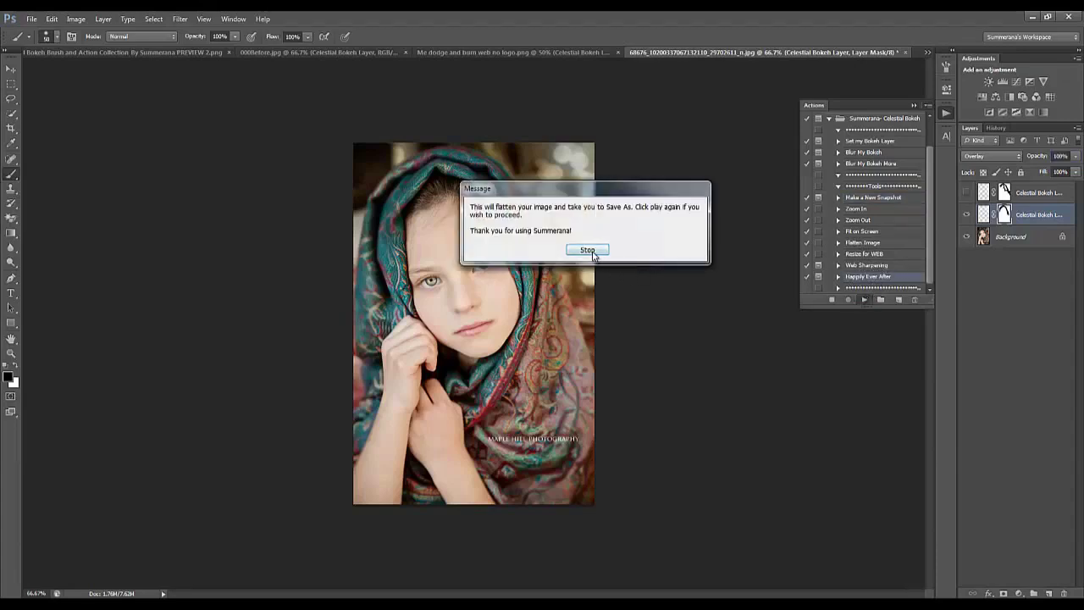
{"action": "left_click", "coordinate": [590, 250]}
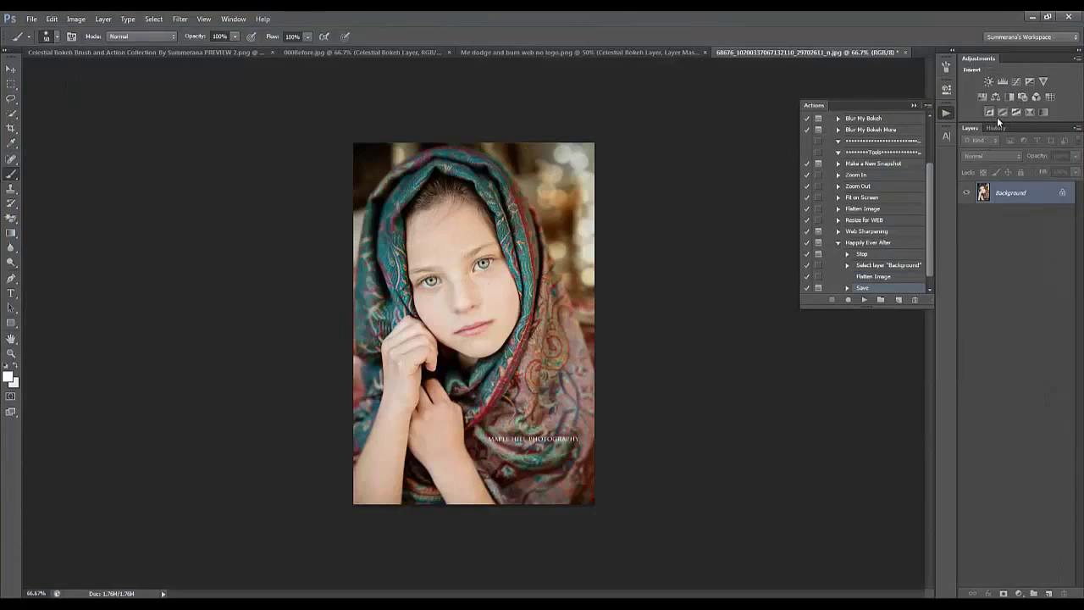
Step: Switch to the Celestial Bokeh Brush and Action Collection preview image and activate the Move tool
{"action": "left_click", "coordinate": [96, 51]}
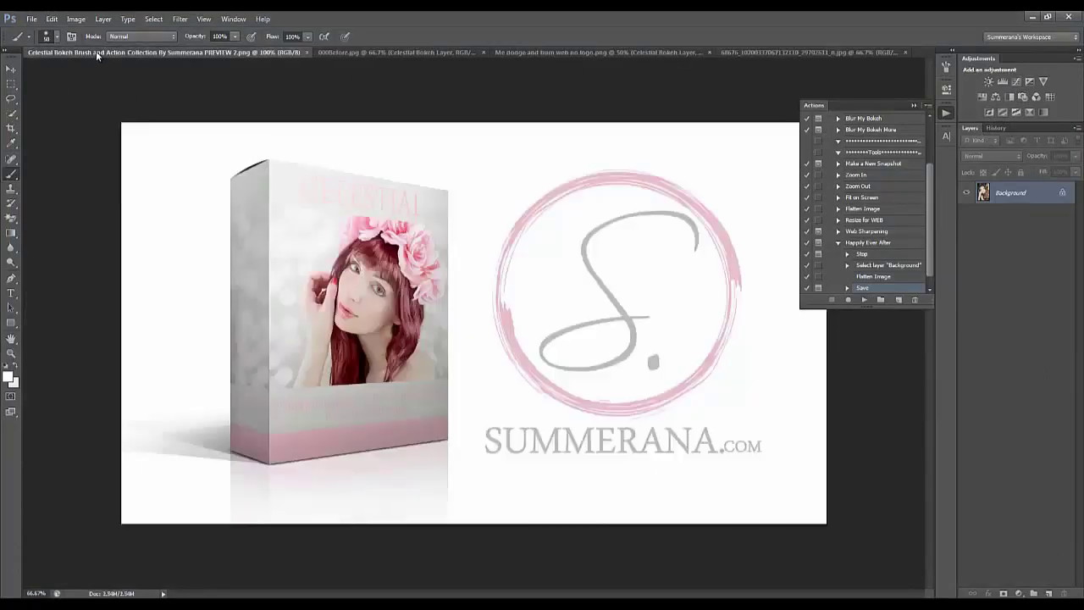
{"action": "left_click", "coordinate": [10, 71]}
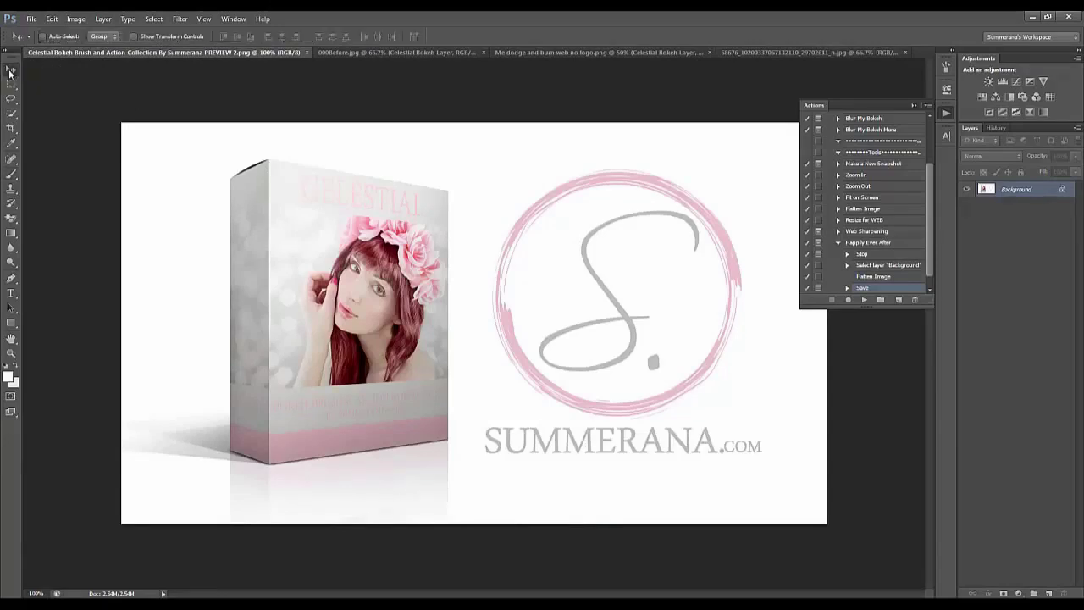